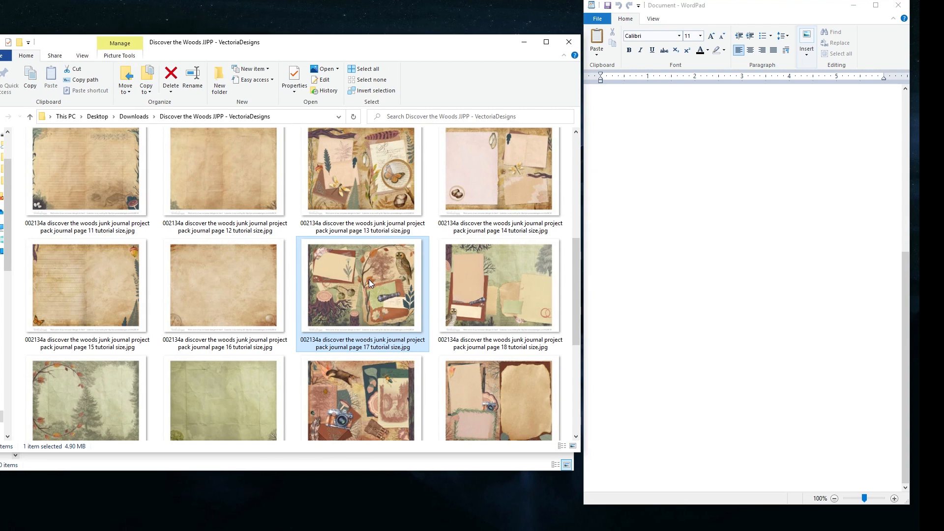
- Open the image file for journal page 17 in Paint
right_click(370, 282)
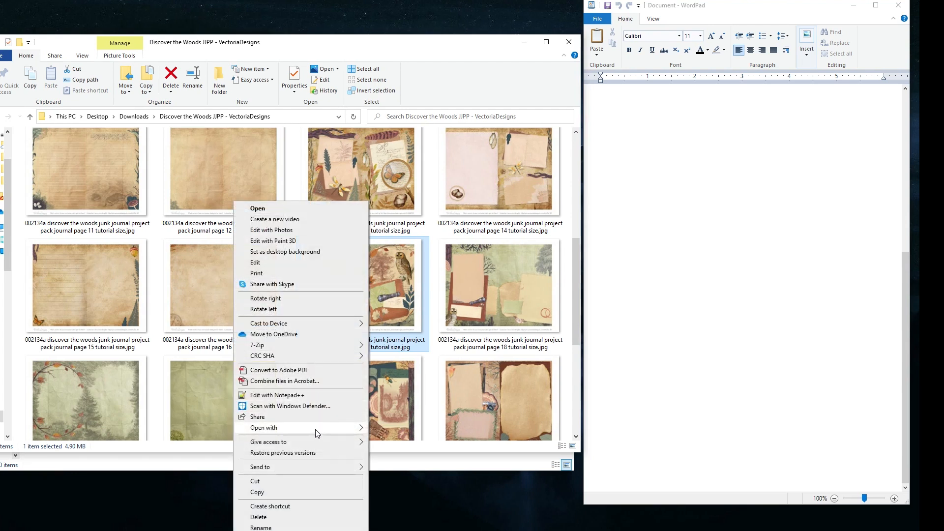
mouse_move(318, 430)
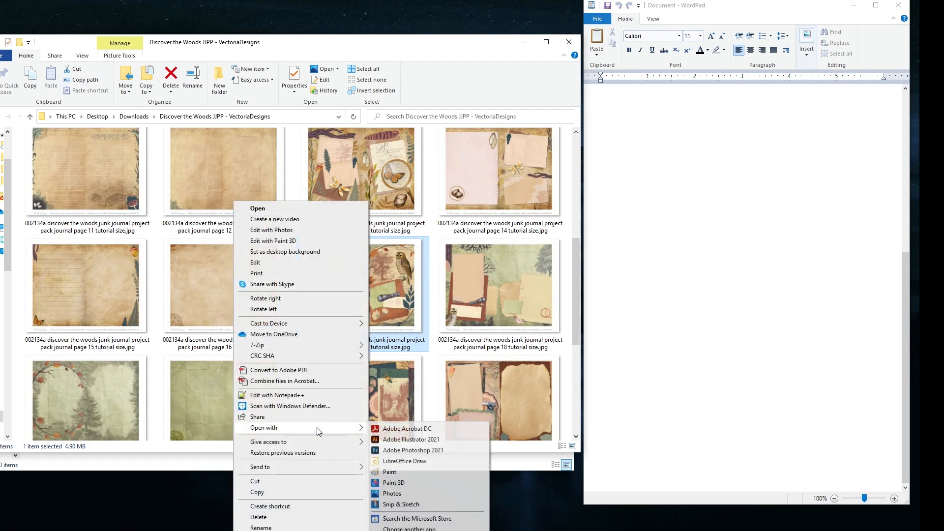
click(420, 473)
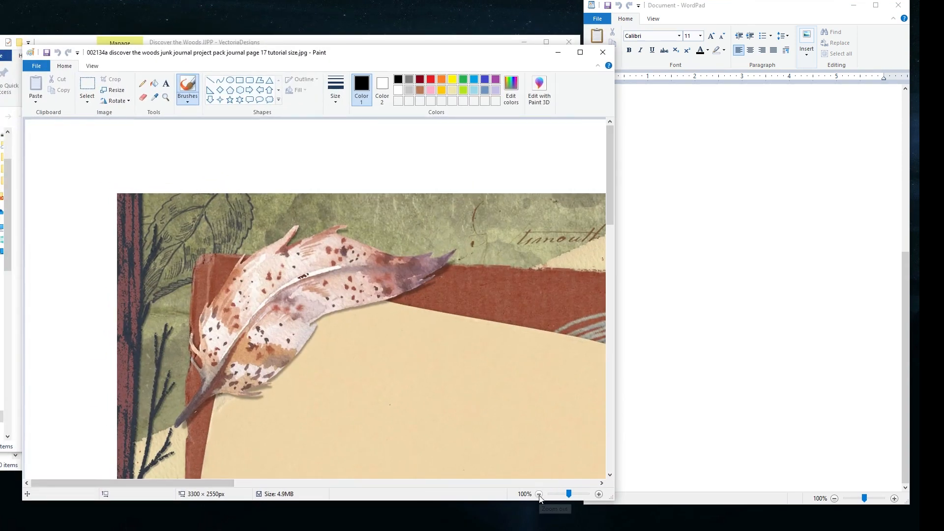
- Crop the page with a rectangular selection around the blank note card with the feather, about 1193 × 1021 px
click(539, 494)
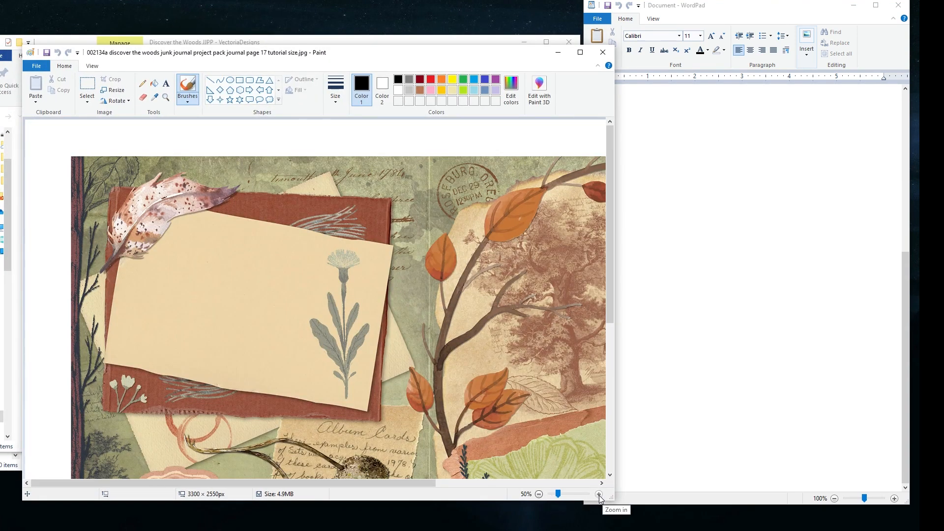
click(539, 495)
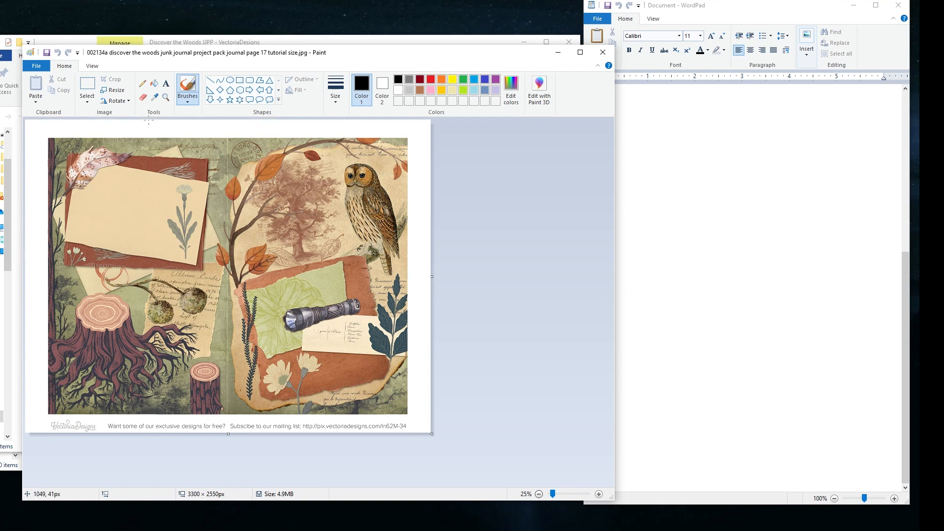
click(86, 102)
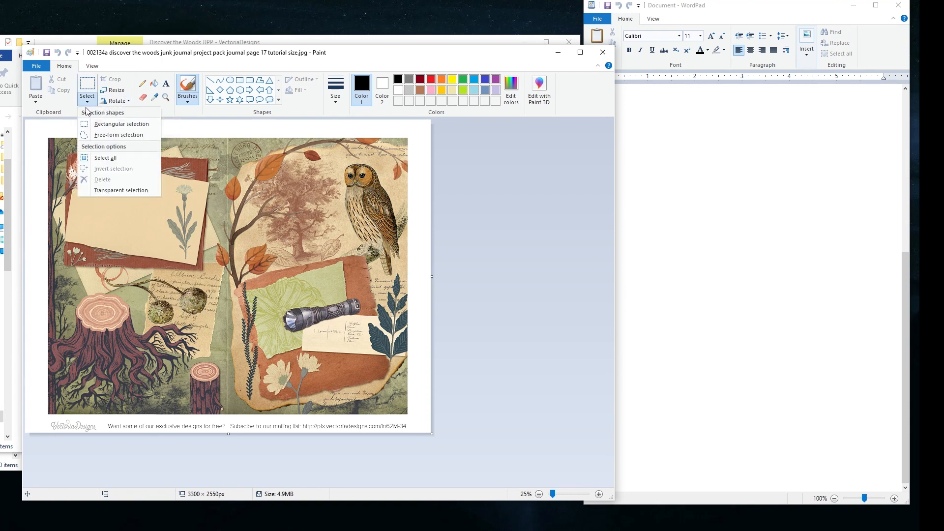
click(156, 129)
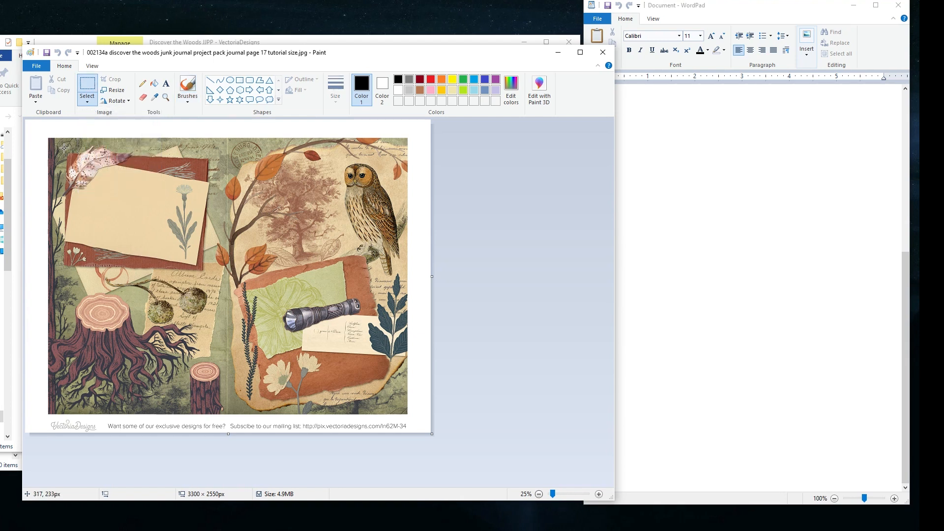
drag(64, 148, 210, 272)
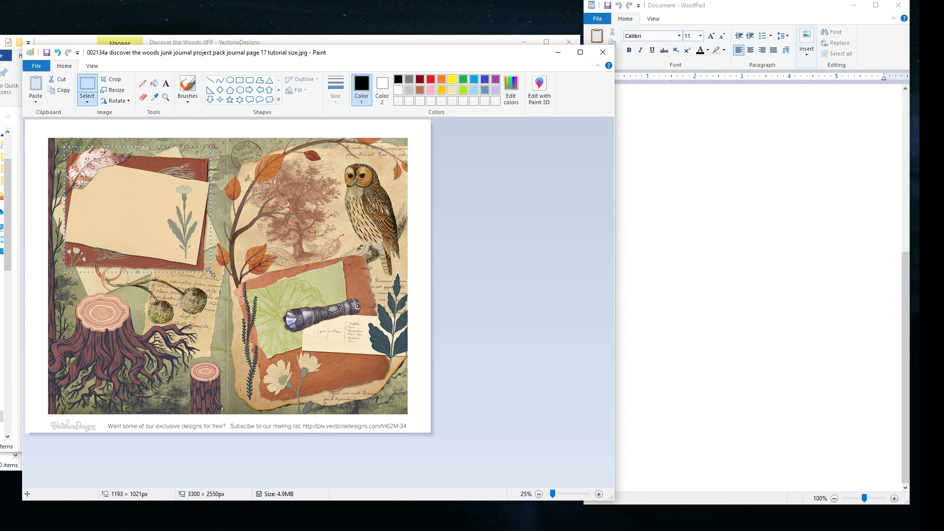
click(117, 80)
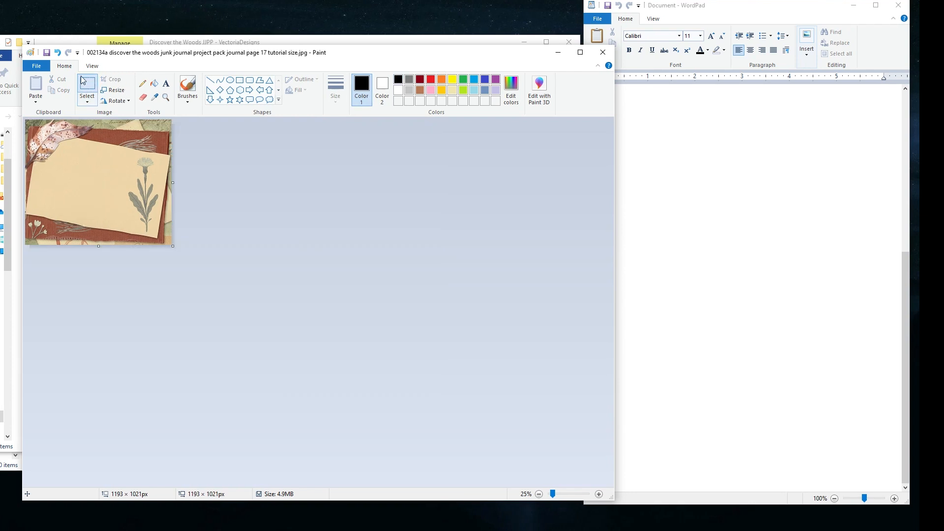
- Save the cropped note card as a JPEG picture named notes
click(37, 66)
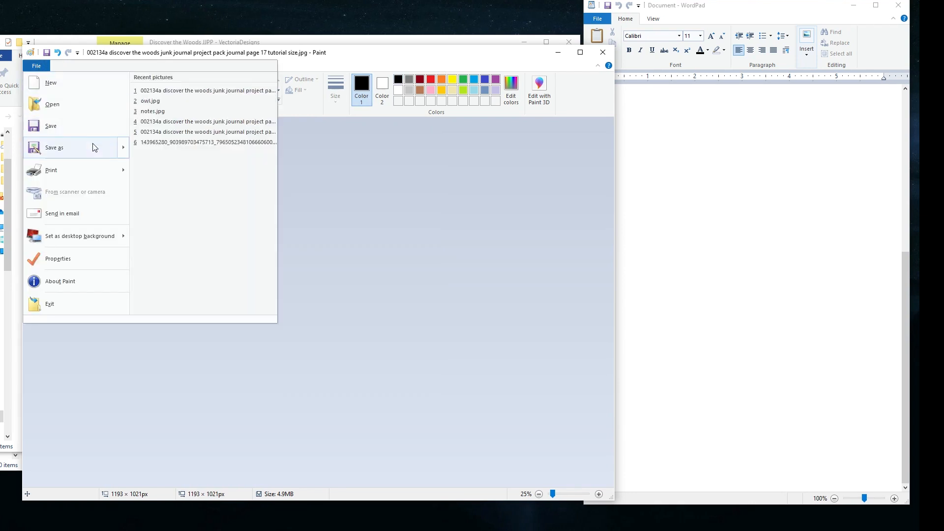
mouse_move(93, 147)
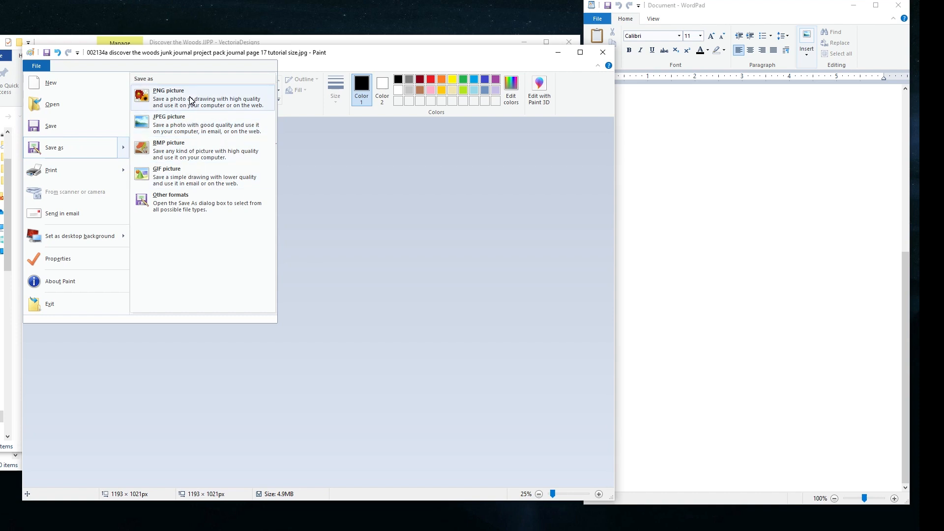
click(192, 120)
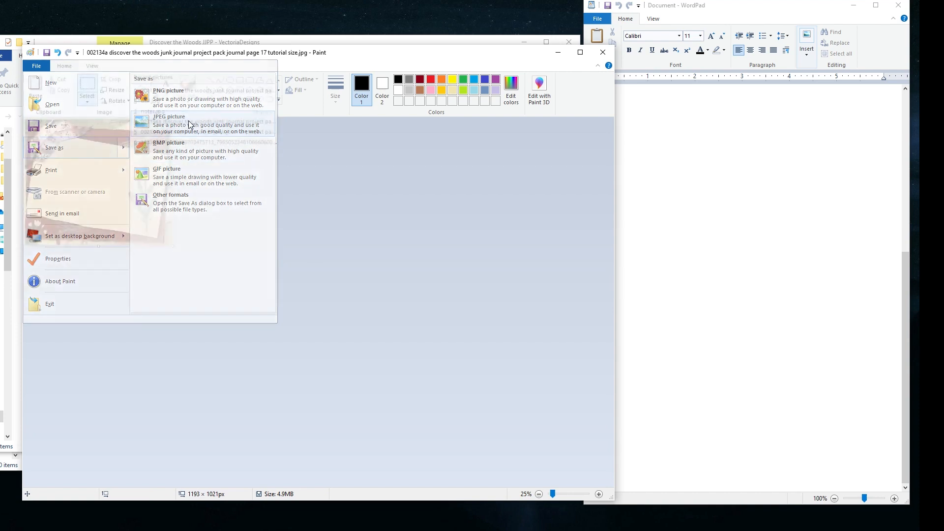
text(notes)
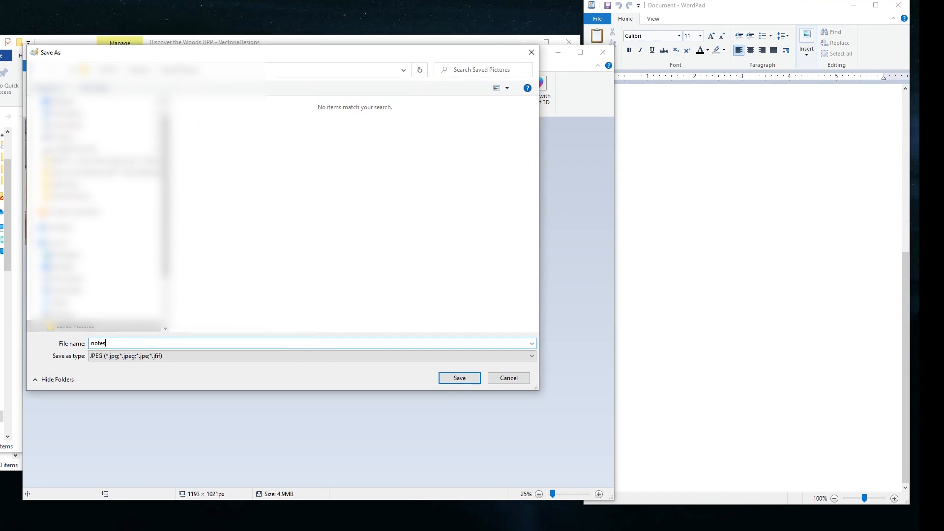
click(465, 378)
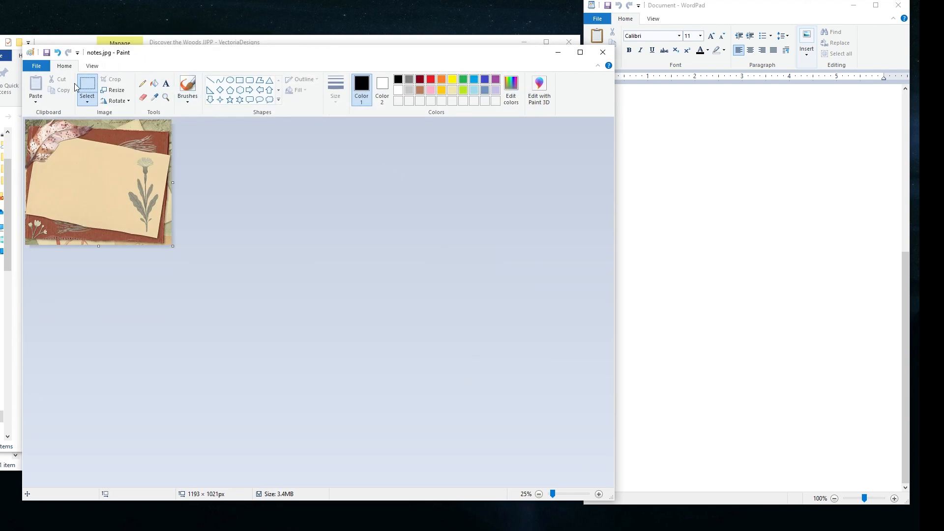
- Undo the note card crop and crop the page to a free-form outline around the owl, about 491 × 971 px
click(89, 85)
click(58, 53)
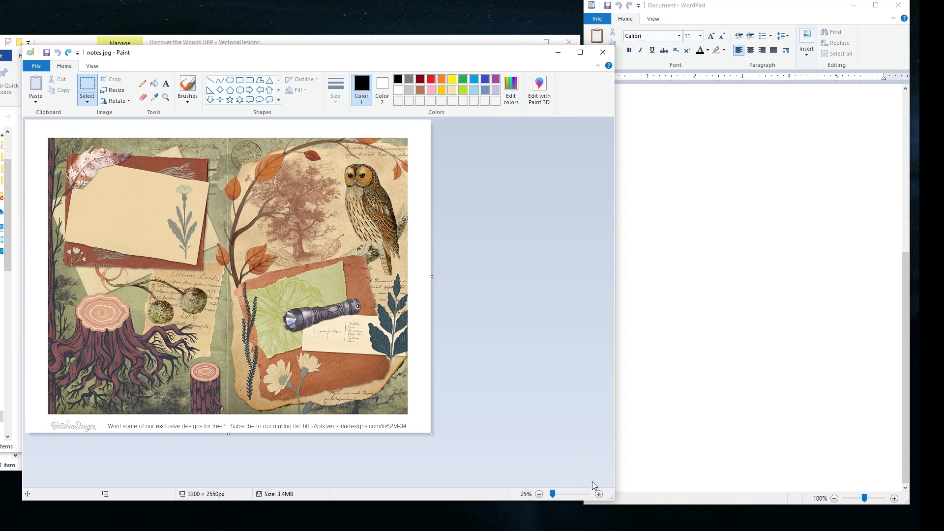
click(599, 493)
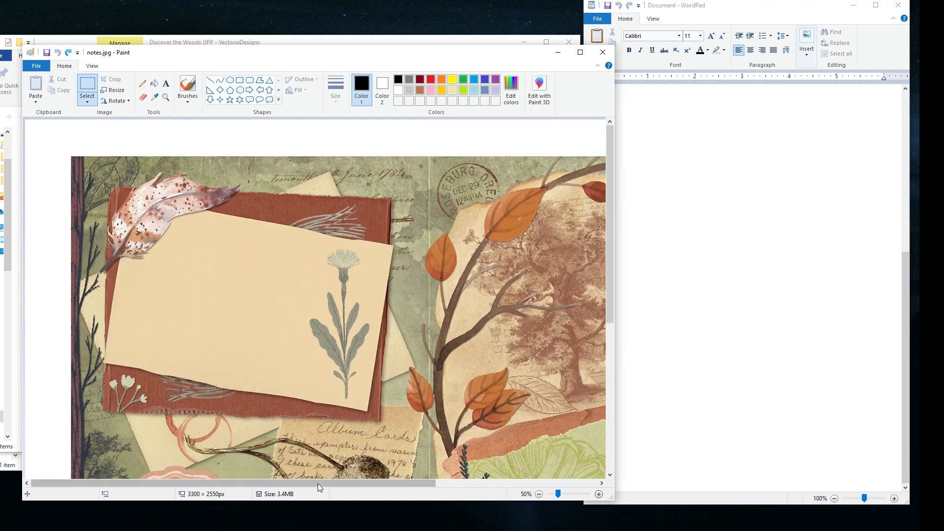
drag(309, 483, 494, 475)
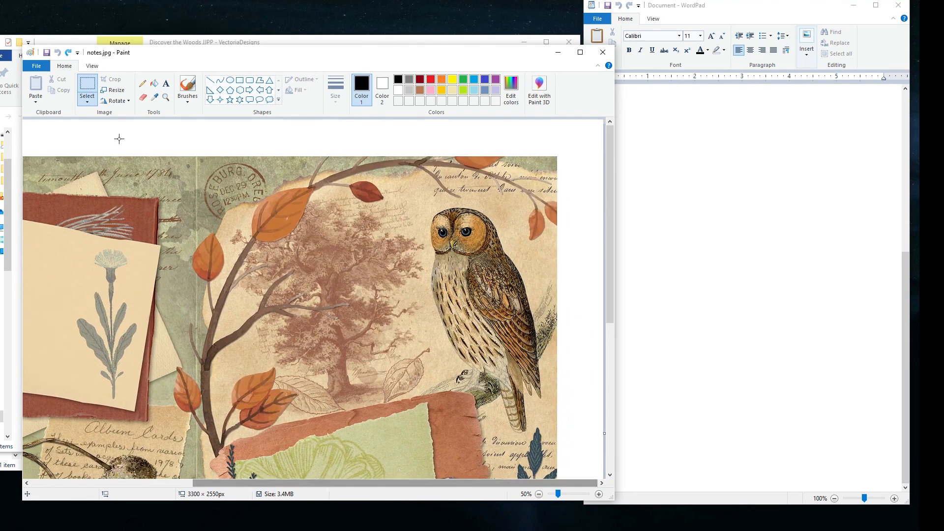
click(92, 101)
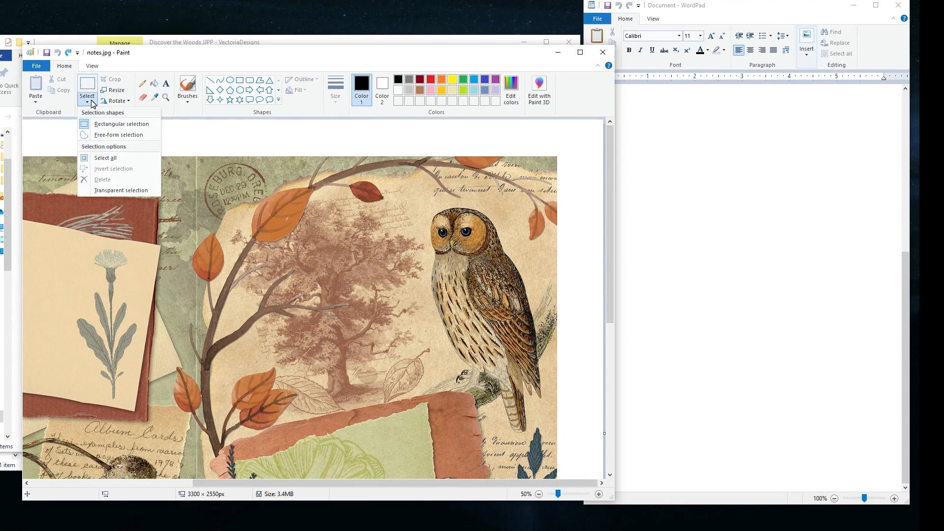
click(116, 137)
mouse_move(443, 208)
mouse_down()
mouse_move(426, 225)
mouse_move(426, 247)
mouse_move(433, 314)
mouse_move(458, 370)
mouse_move(453, 390)
mouse_move(502, 405)
mouse_move(510, 425)
mouse_move(528, 431)
mouse_move(545, 396)
mouse_move(546, 339)
mouse_move(528, 275)
mouse_move(493, 217)
mouse_move(470, 202)
mouse_move(437, 203)
mouse_up()
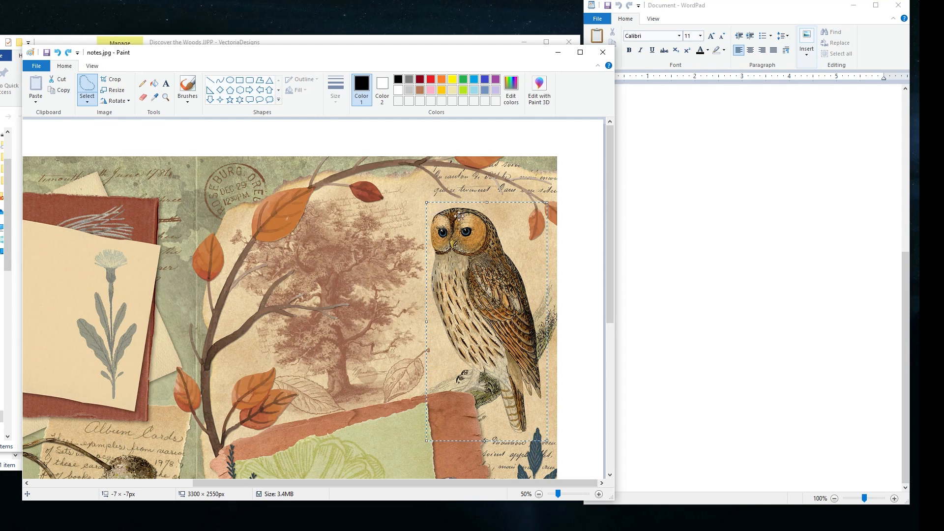
click(108, 82)
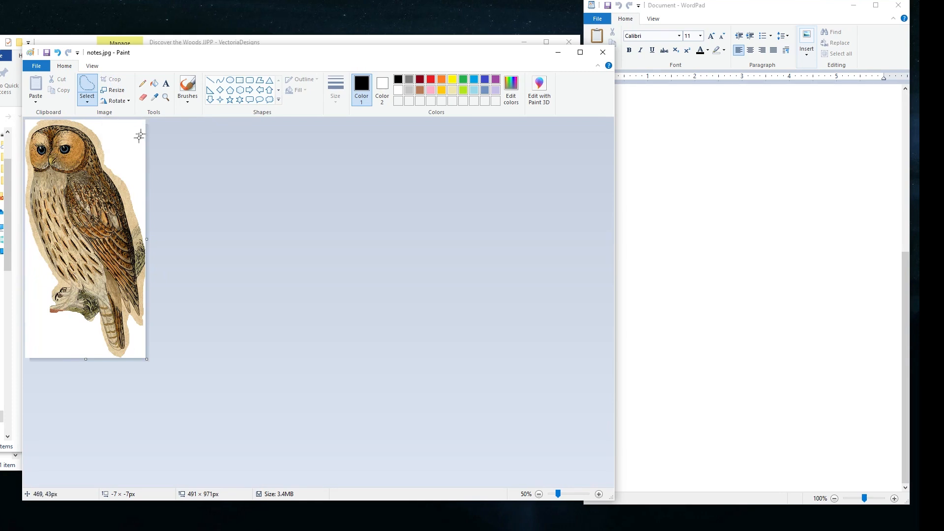
- Save the owl cutout as a separate JPEG picture named owl
click(36, 66)
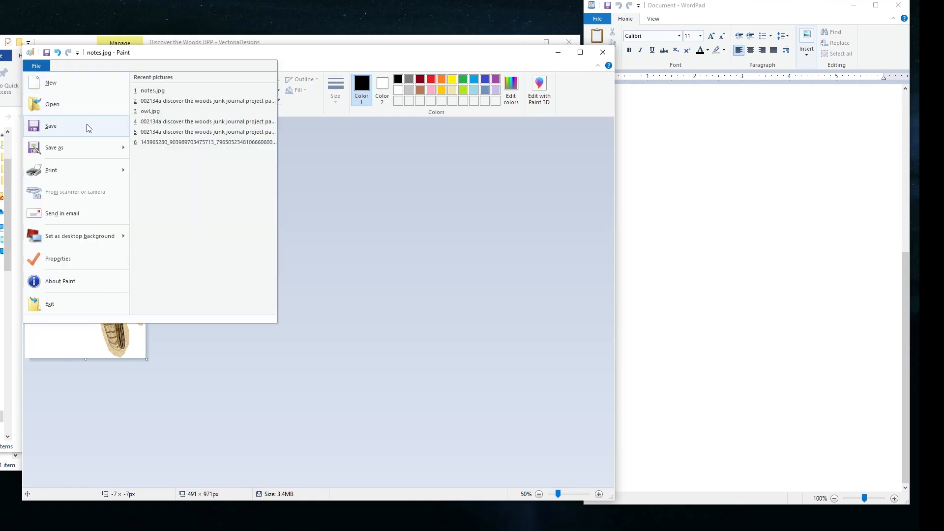
mouse_move(86, 155)
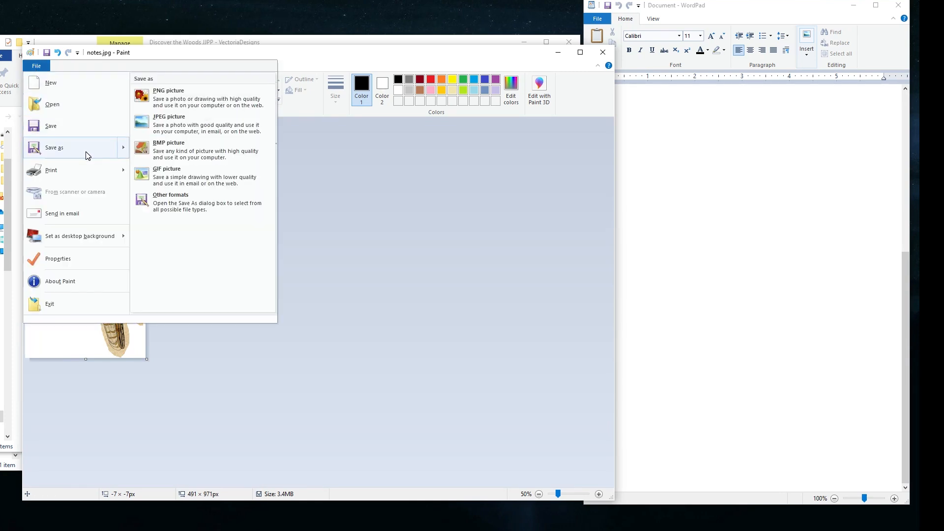
click(163, 123)
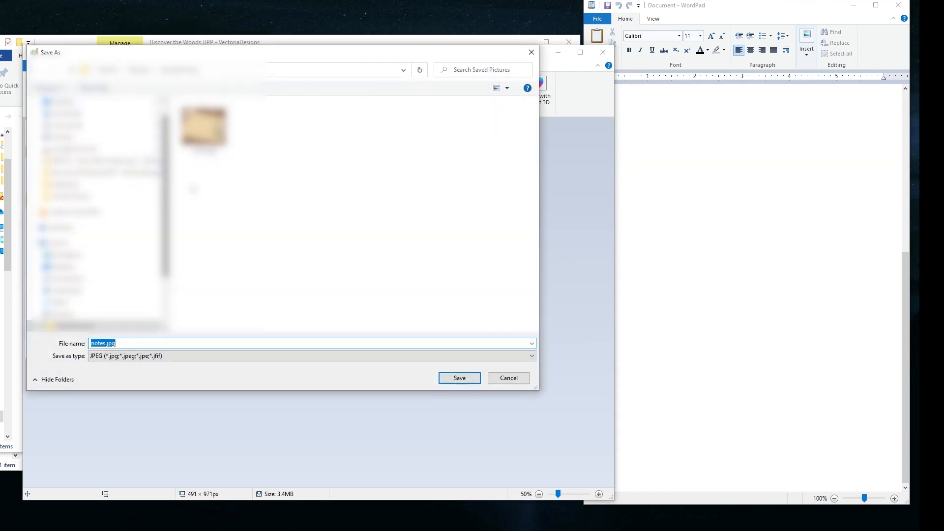
text(owl)
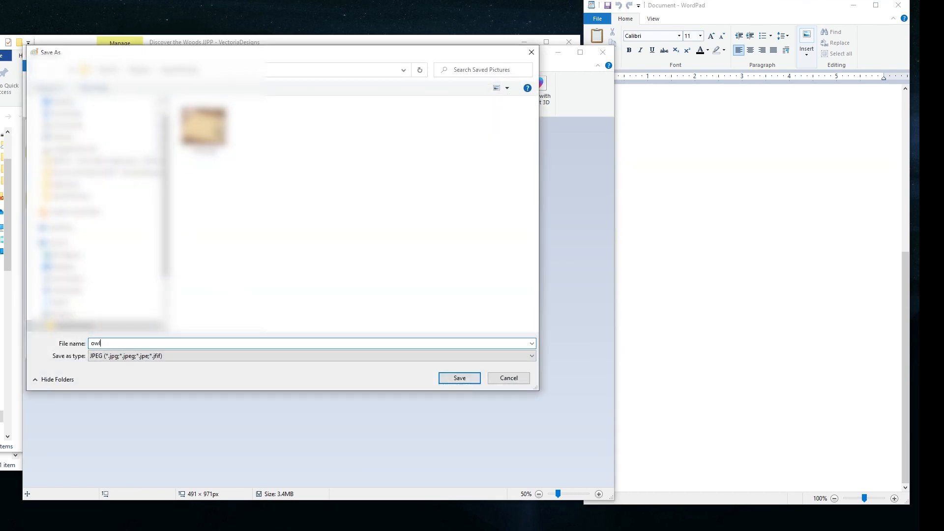
key(Return)
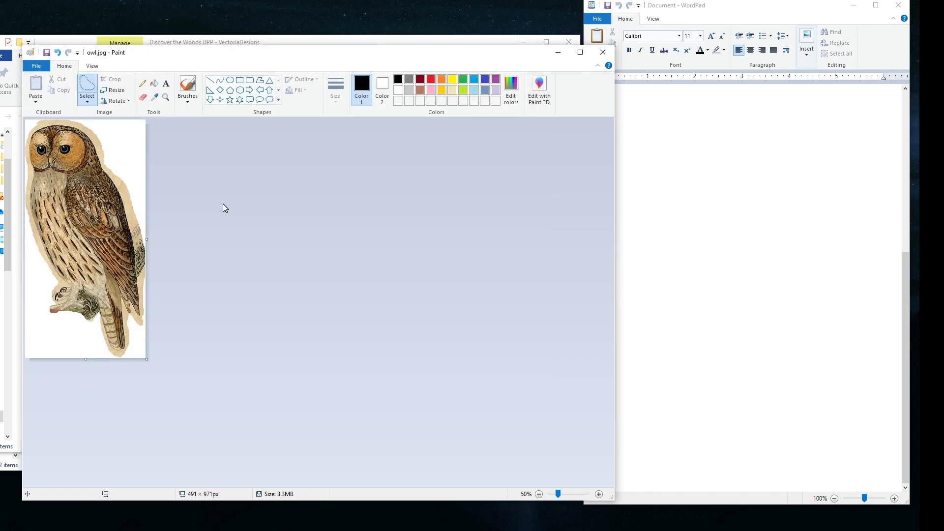
- Undo the owl crop and close Paint without saving the changes
click(58, 53)
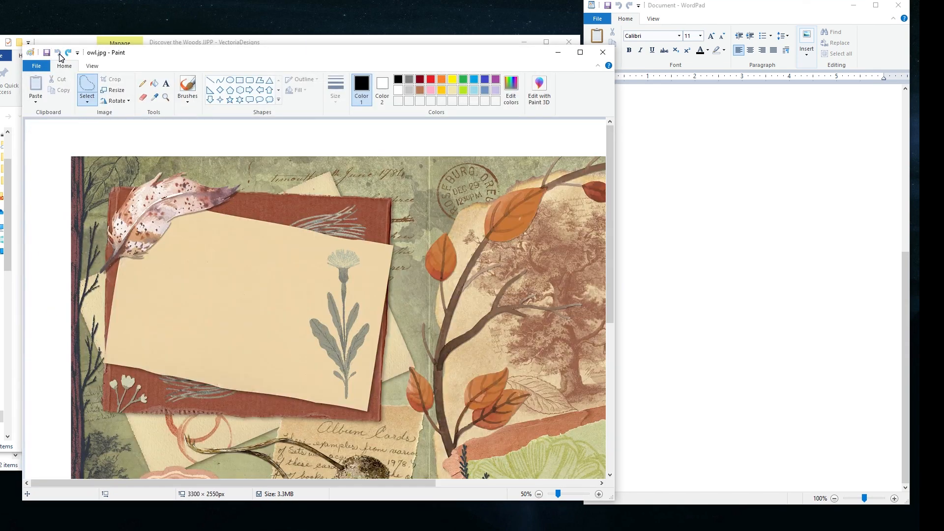
click(604, 52)
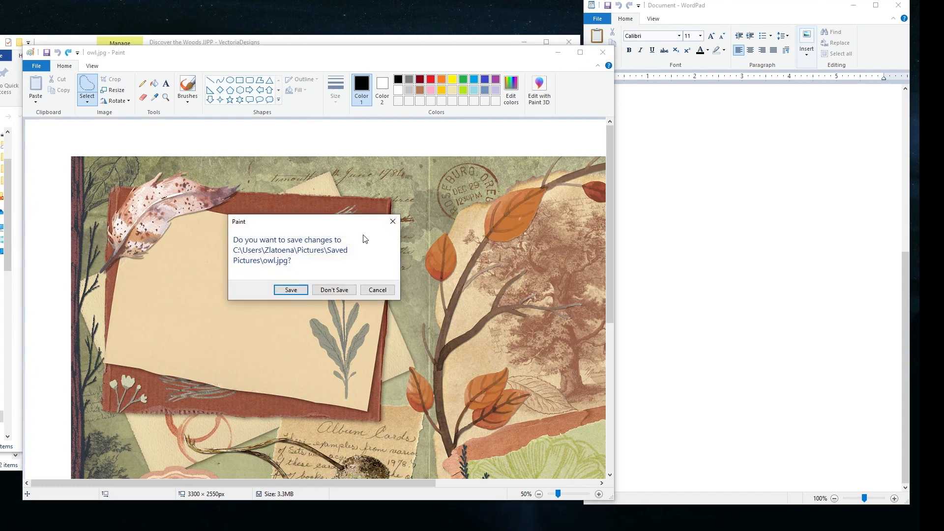
click(335, 290)
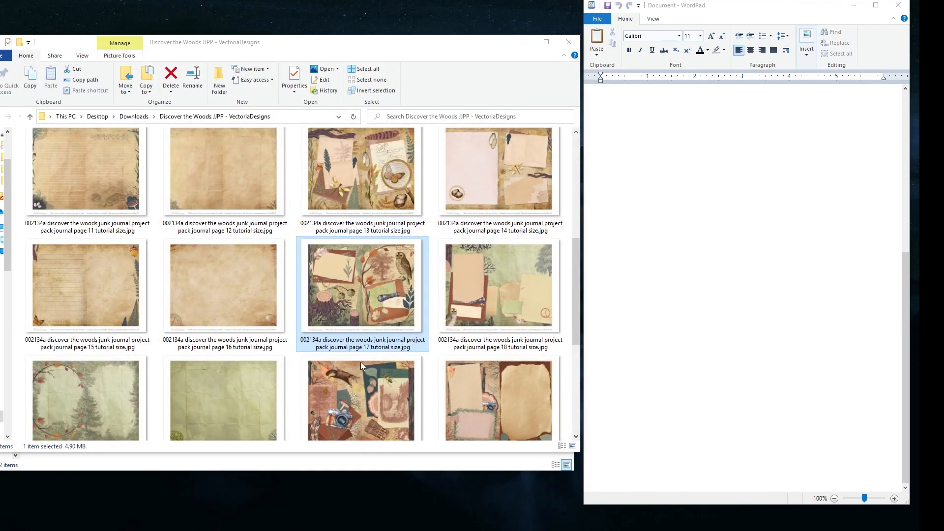
- Switch to the Saved Pictures folder and insert both notes.jpg and owl.jpg into the WordPad document
click(352, 463)
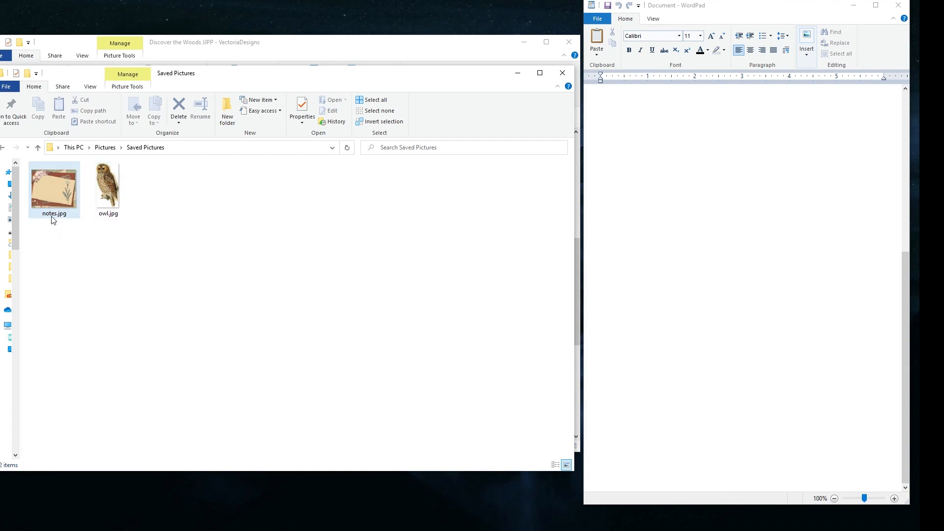
drag(171, 229, 639, 123)
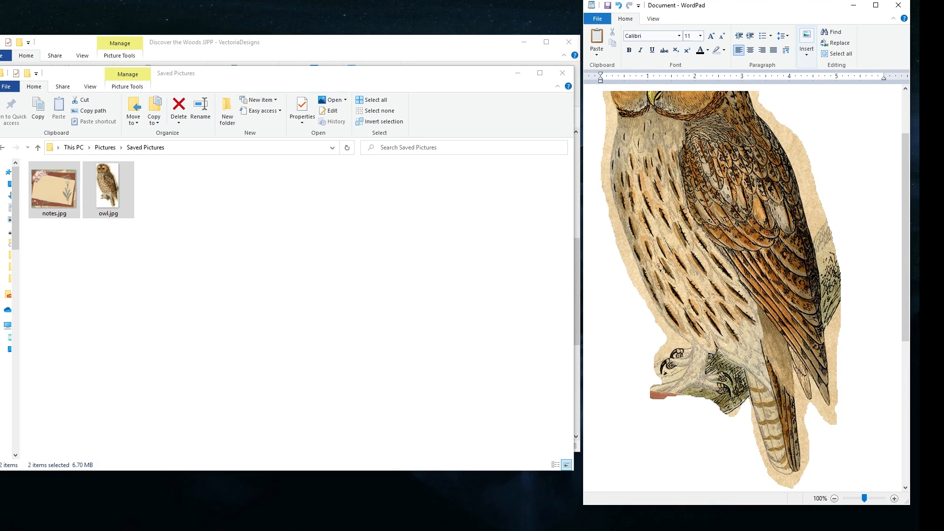
- Maximize WordPad and shrink the owl to about 1.9 inches wide and the note card to about 3.8 inches wide
click(875, 6)
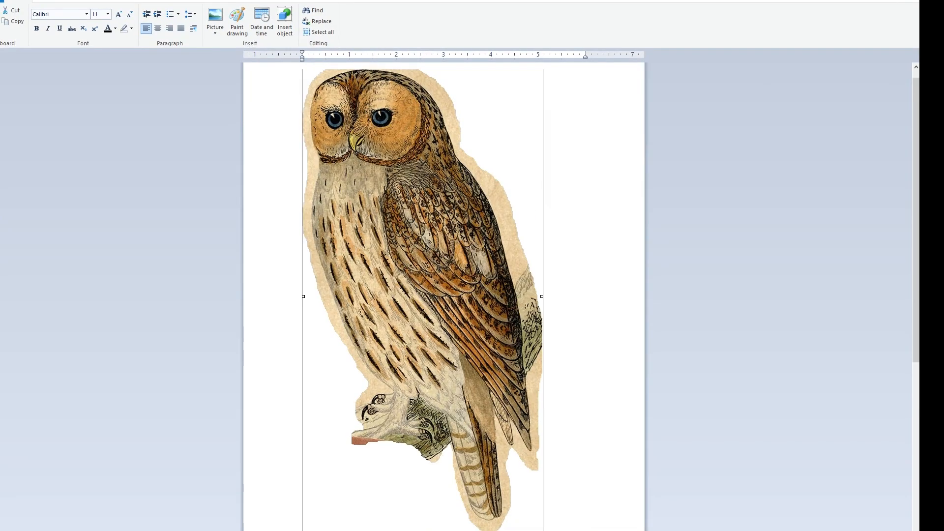
drag(540, 530, 373, 231)
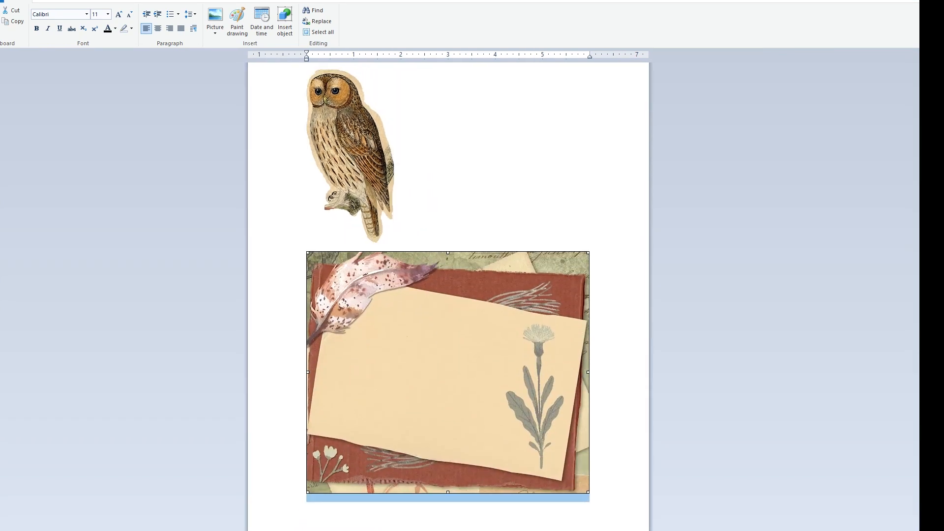
drag(587, 491, 438, 396)
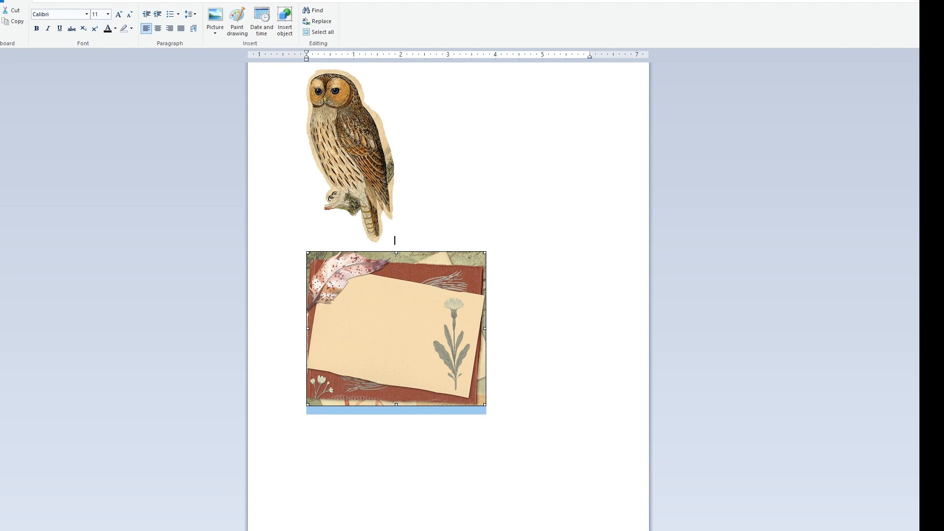
- Remove the line break after the owl so the note card sits beside it on the same line
click(395, 240)
key(Delete)
key(Left)
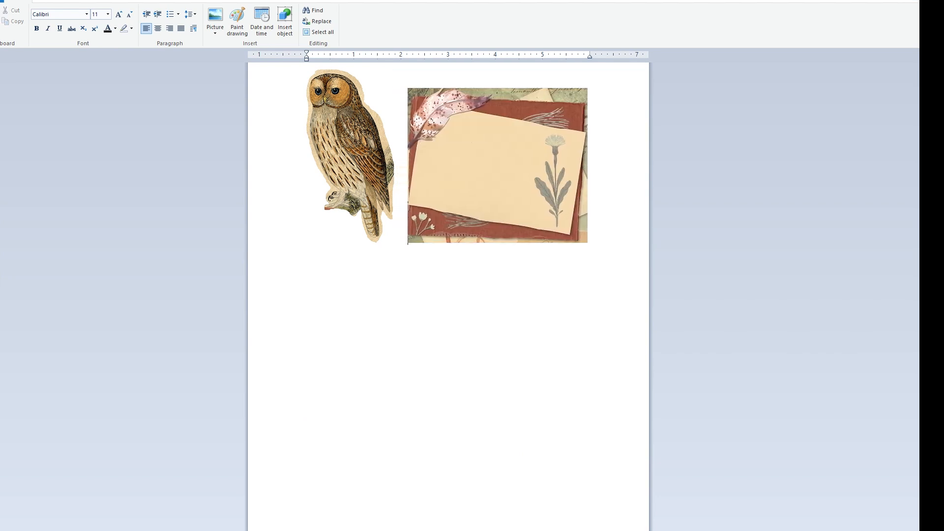
click(2, 1)
mouse_move(15, 108)
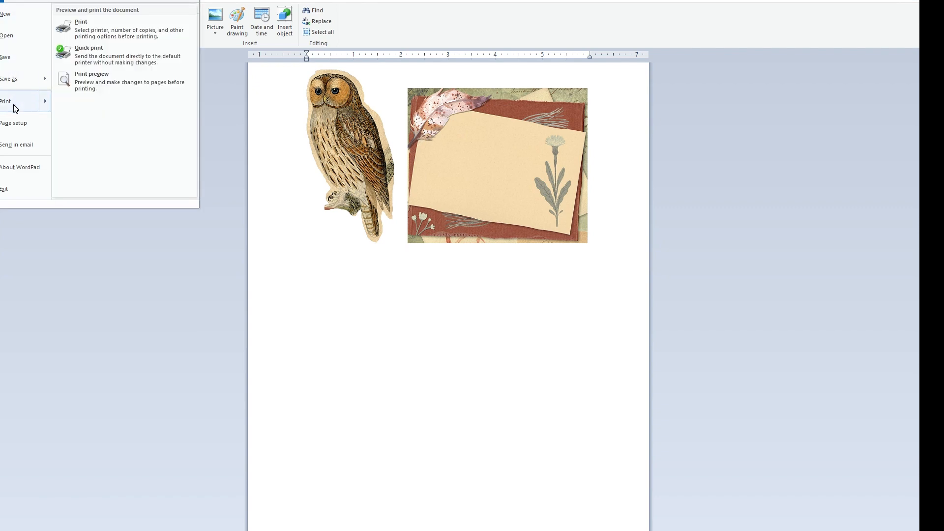
click(192, 234)
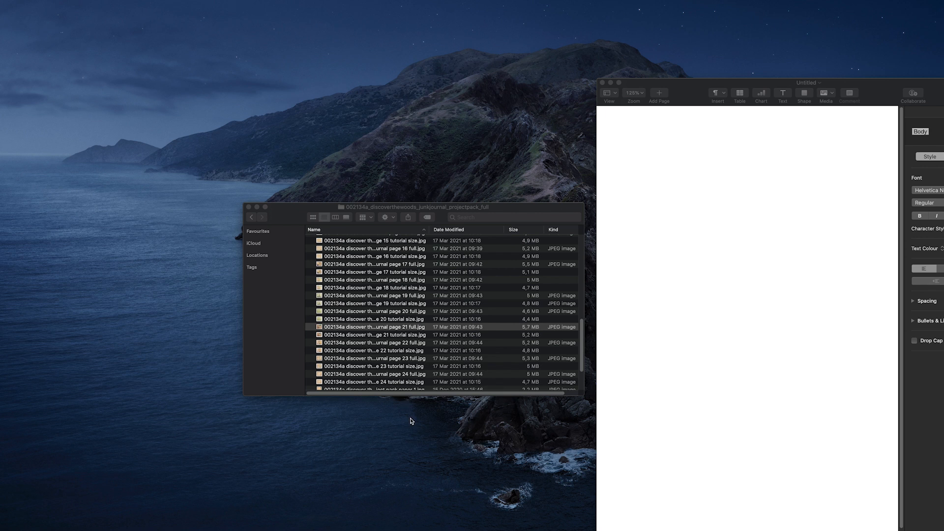
- Open the discover the woods journal page 21 full.jpg image in Preview and show the markup tools
right_click(364, 329)
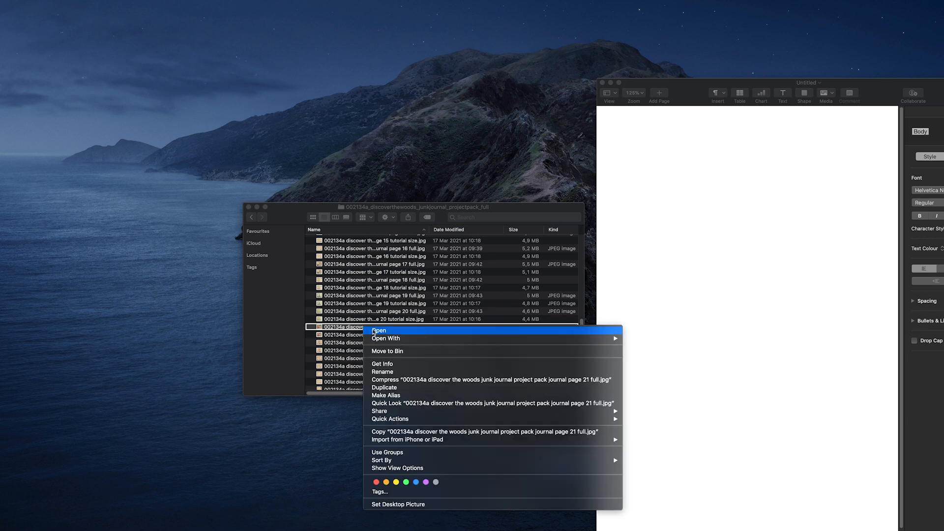
mouse_move(620, 342)
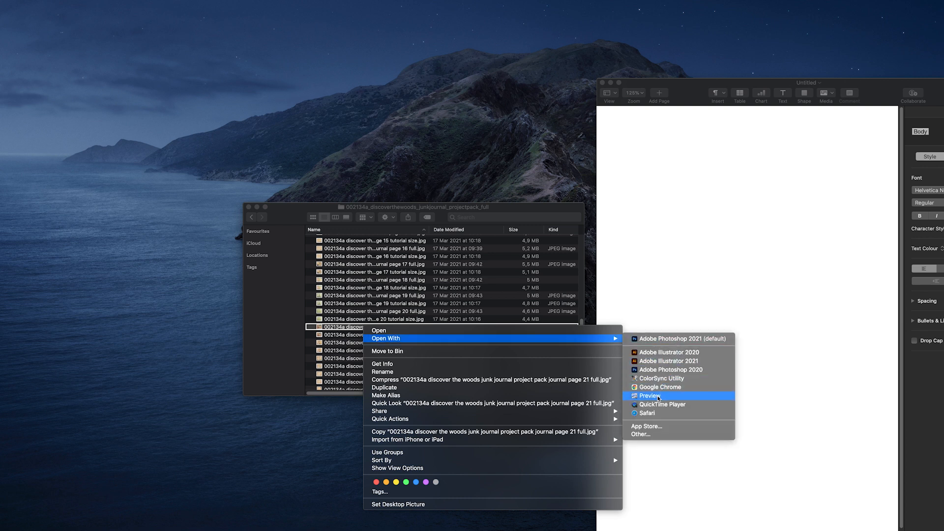
click(659, 397)
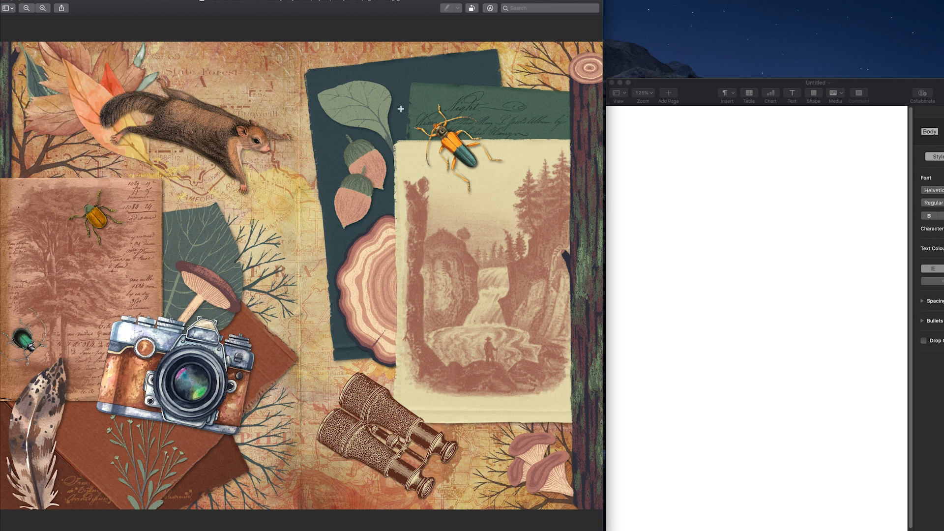
click(491, 8)
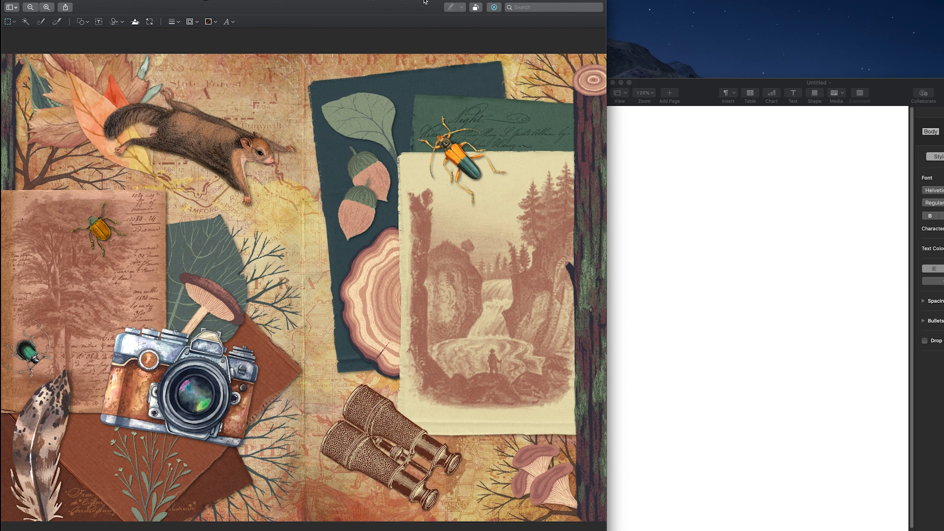
- Crop the journal page to a rectangular selection around the flying squirrel
click(13, 23)
click(13, 23)
drag(88, 85, 305, 217)
click(250, 22)
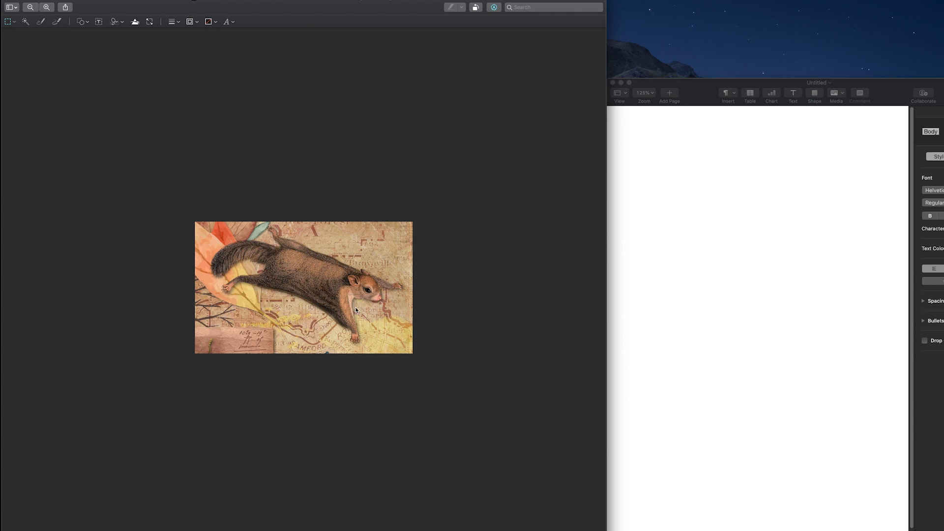
- Export the cropped squirrel image to Downloads as a JPEG named squirrel
click(73, 0)
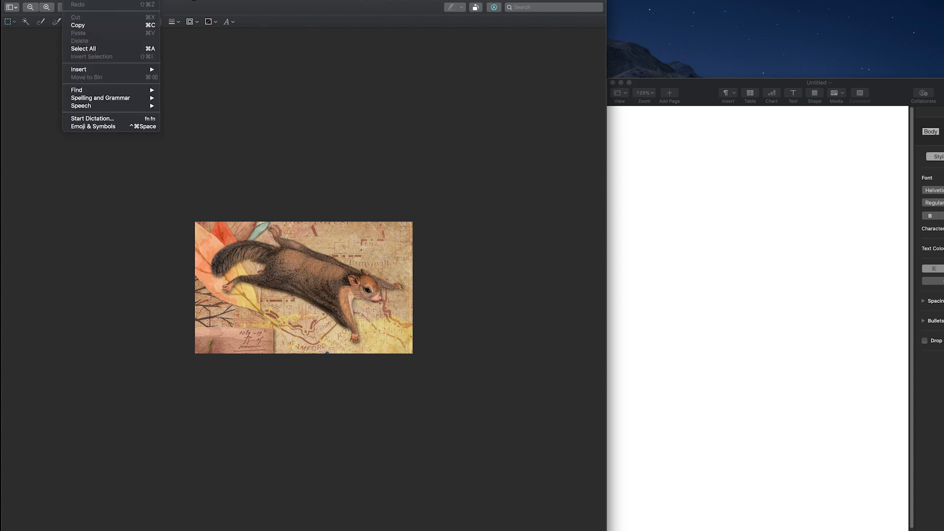
mouse_move(55, 0)
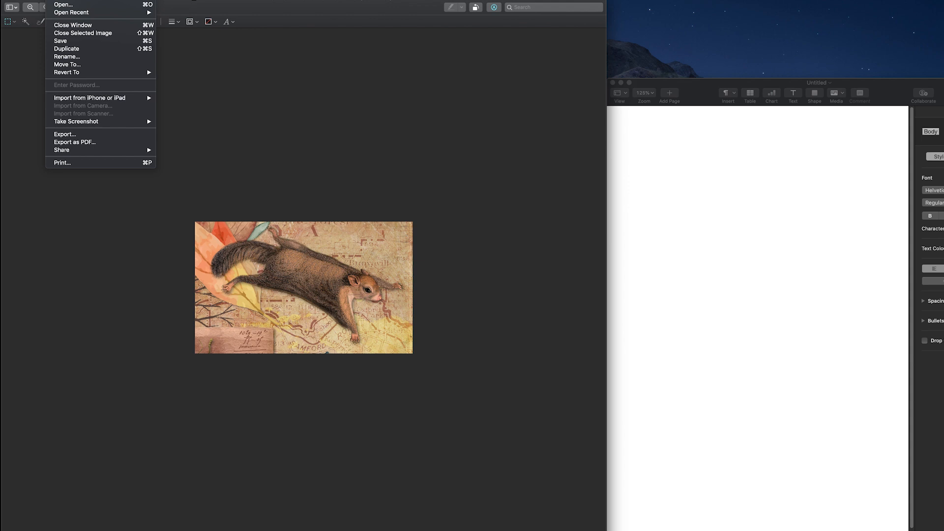
click(71, 134)
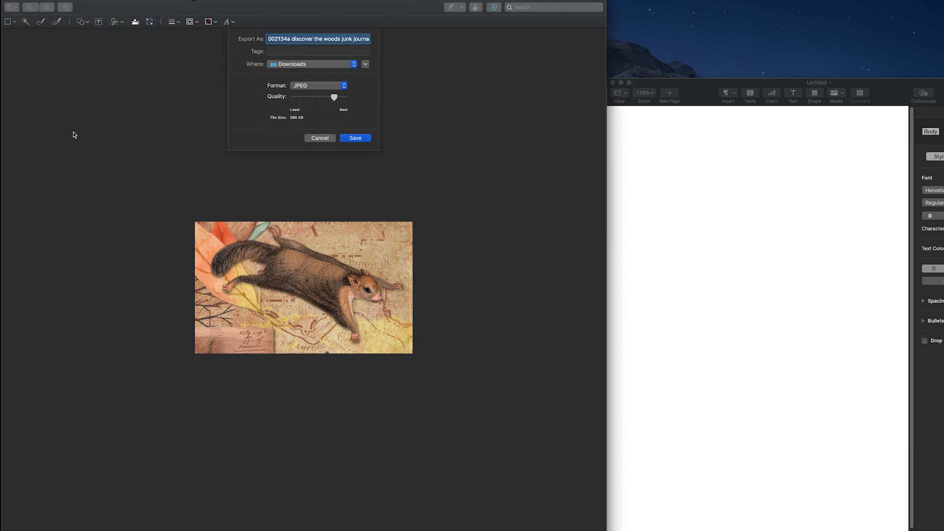
click(308, 88)
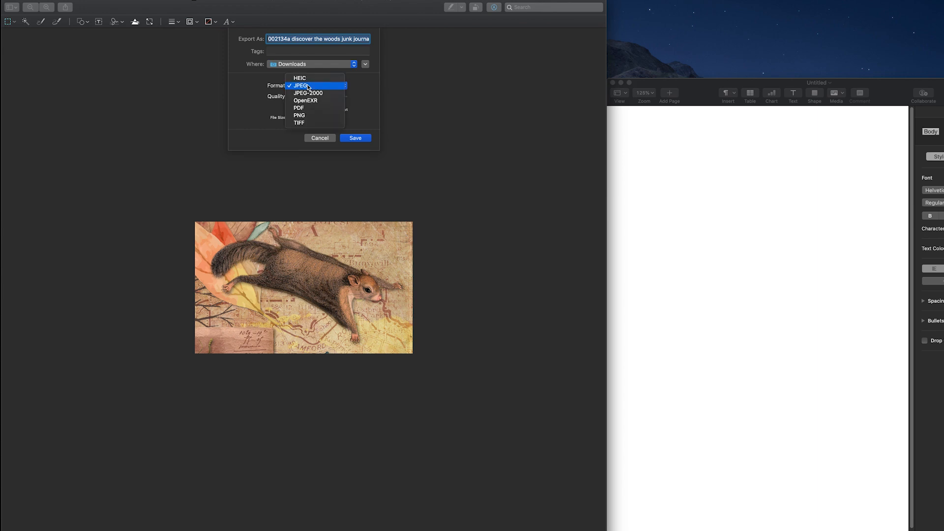
click(313, 88)
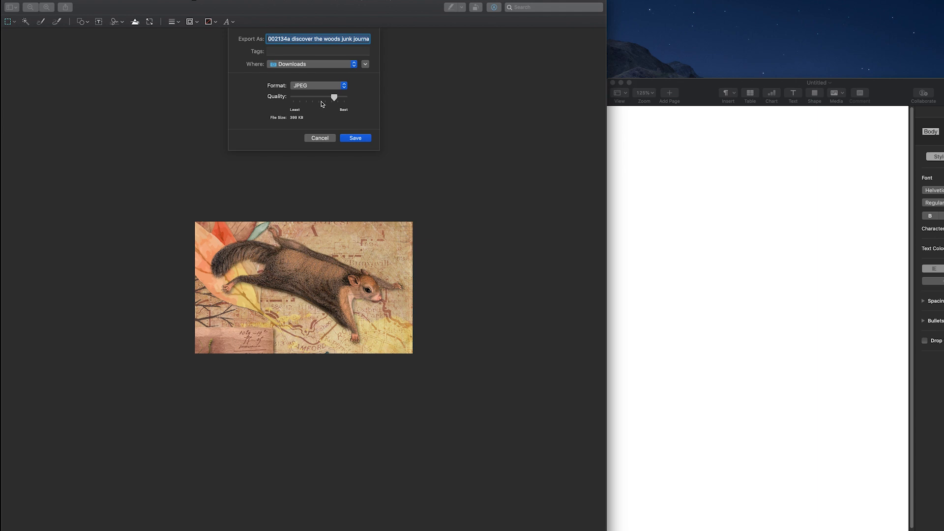
text(squirrel)
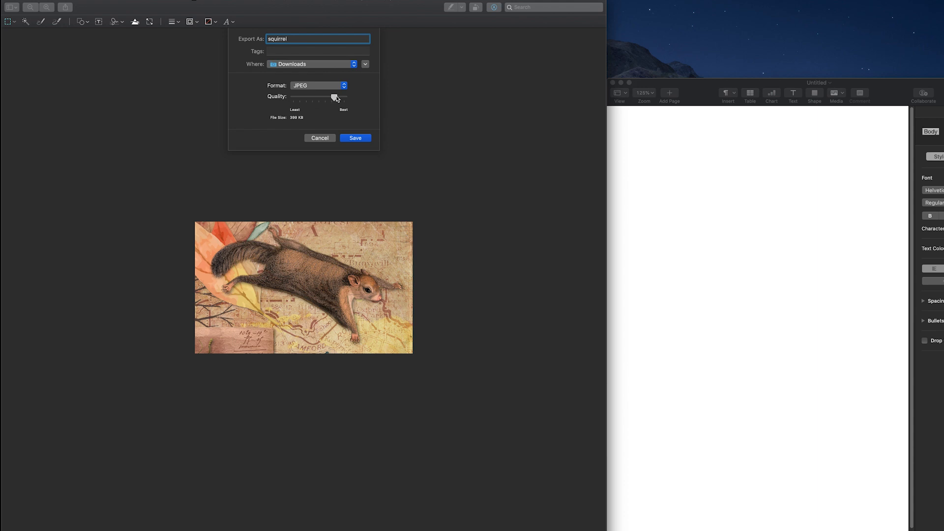
drag(335, 97, 358, 97)
drag(344, 99, 334, 98)
click(356, 139)
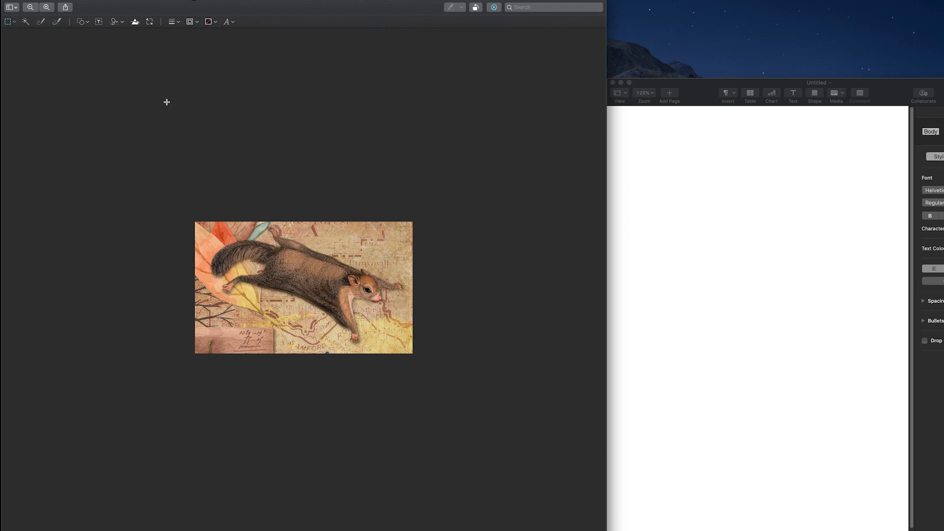
- Undo the squirrel crop to restore the full journal page
key(super+z)
click(74, 0)
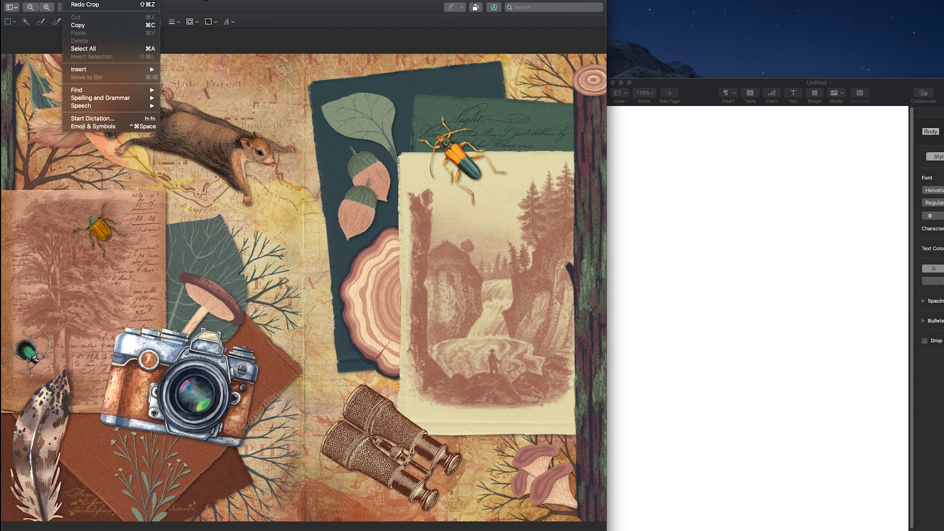
key(Escape)
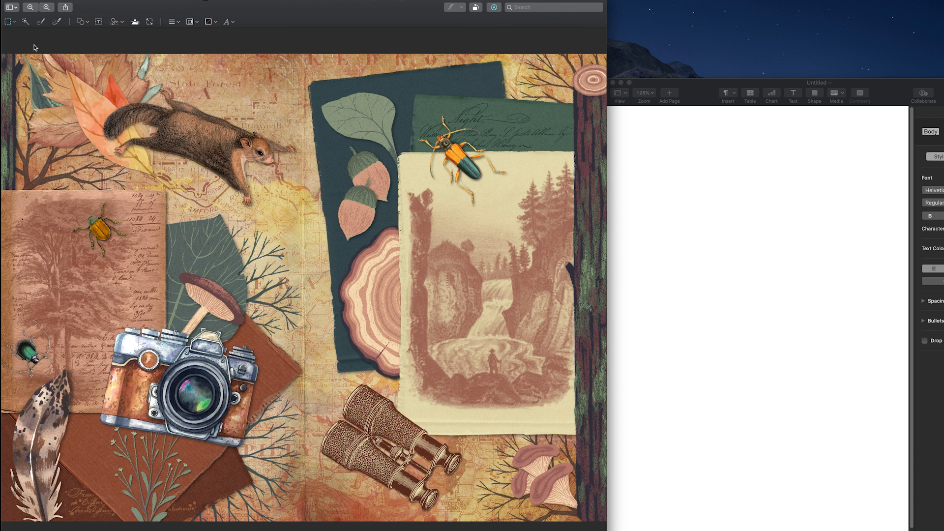
- Crop the page to an elliptical selection around the two acorns, converting the document to PNG
click(12, 23)
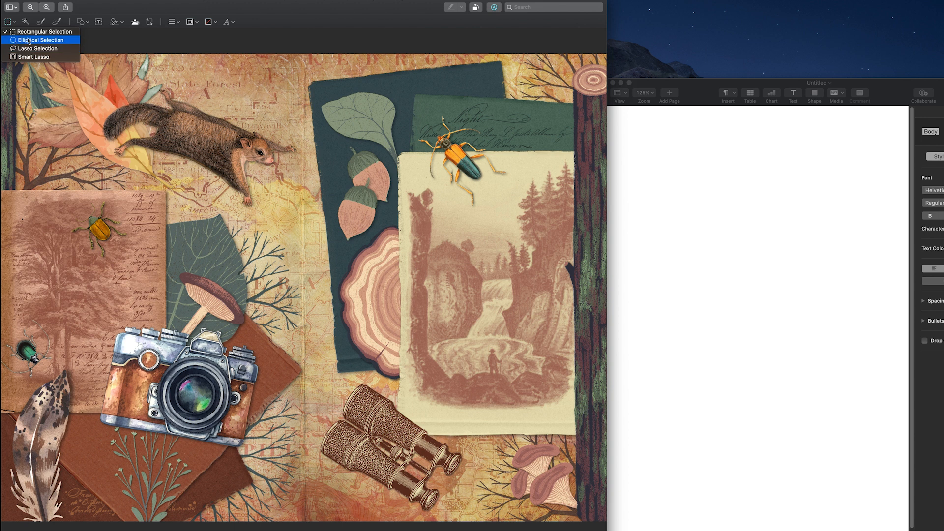
click(28, 41)
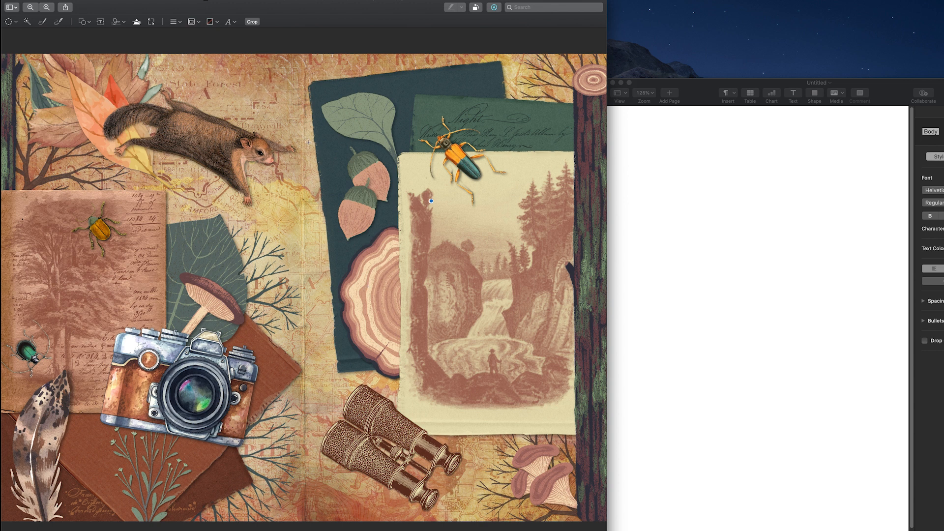
drag(319, 137, 374, 221)
click(252, 22)
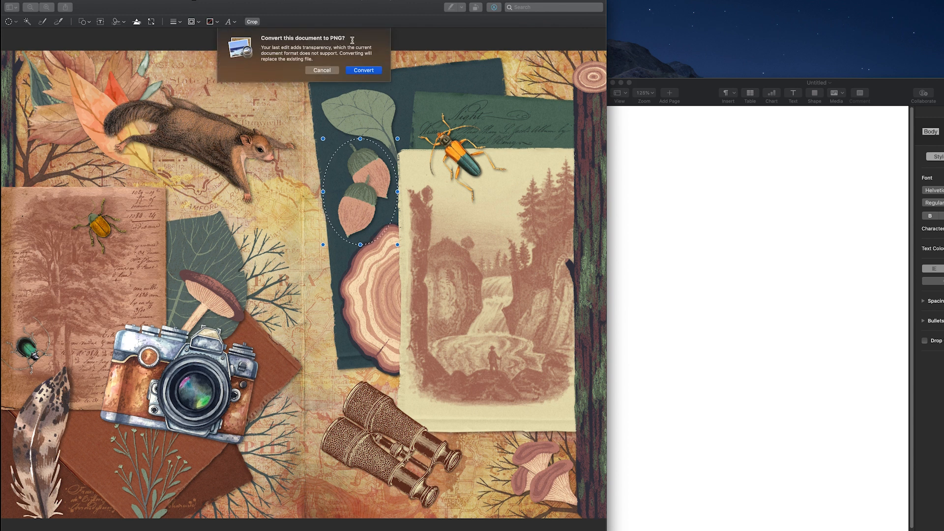
click(364, 70)
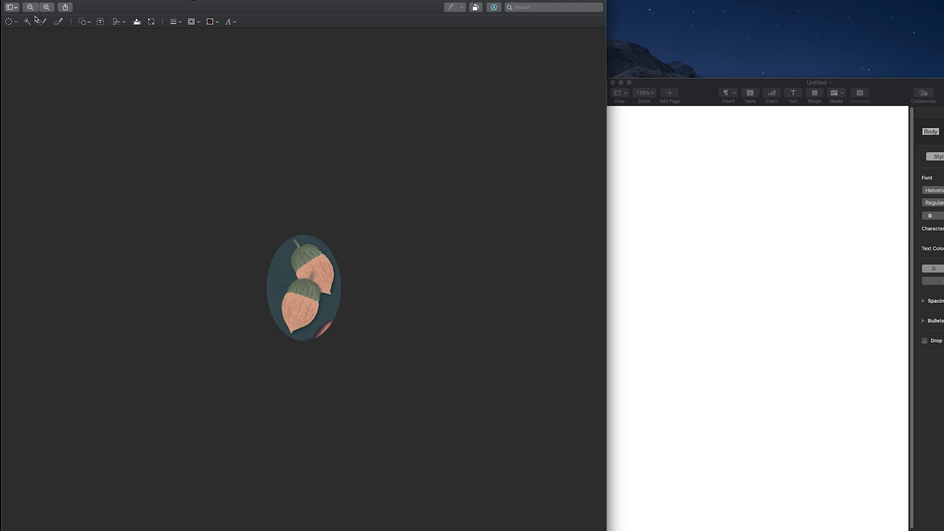
- Export the oval acorn cutout to Downloads as a PNG named acorns with Alpha on, and undo the crop
click(54, 5)
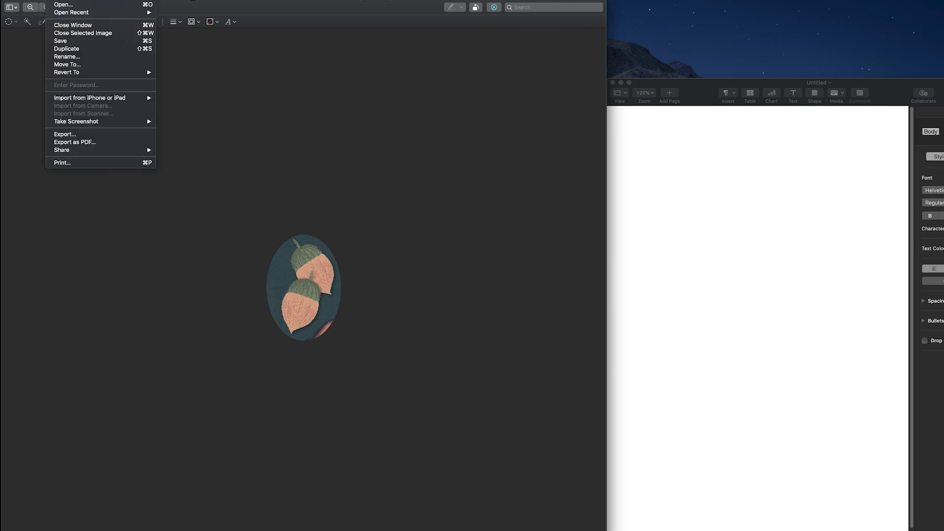
click(84, 136)
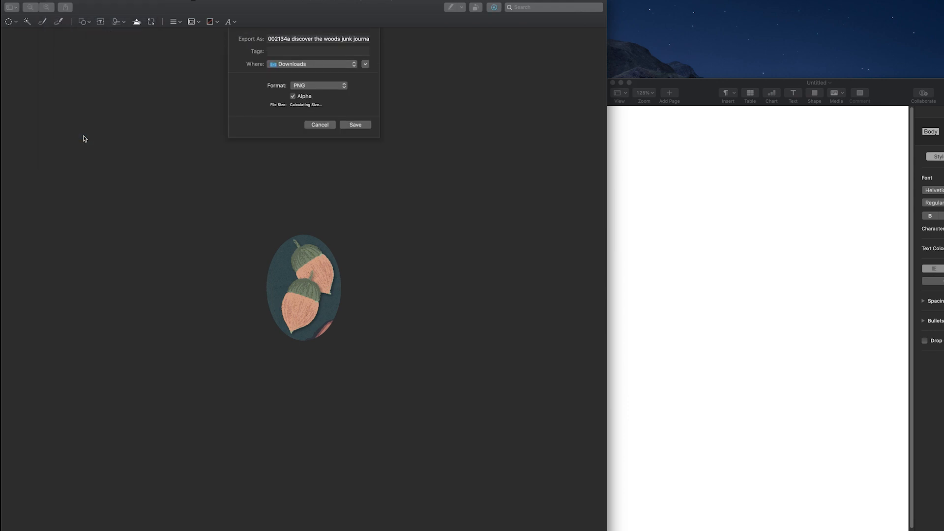
triple_click(306, 39)
text(acorns)
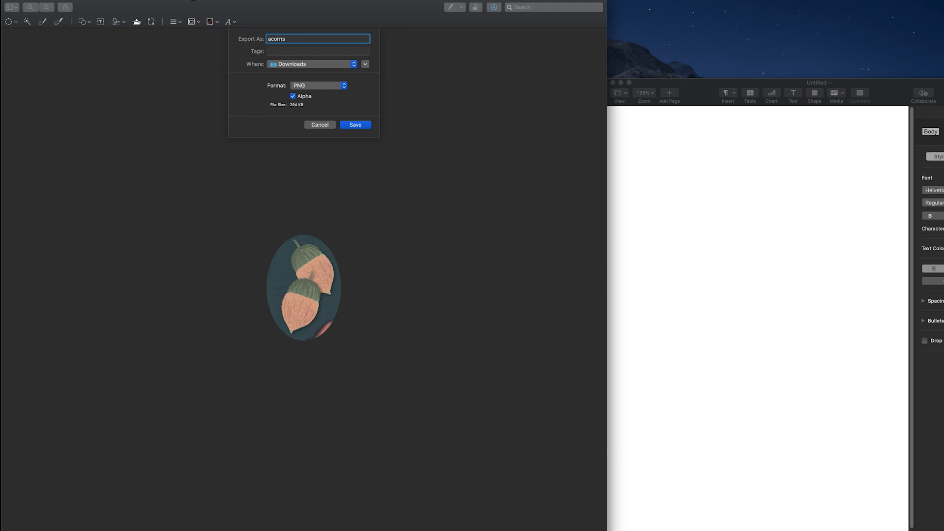
click(346, 124)
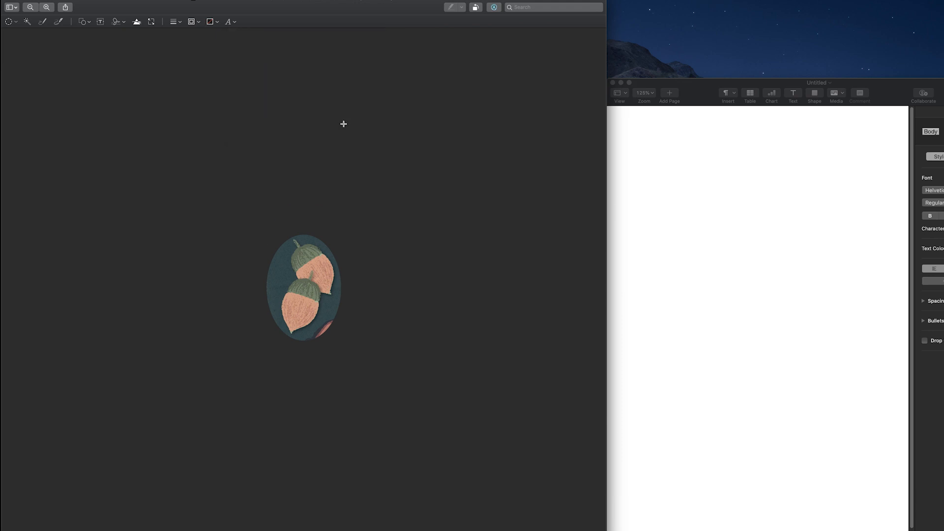
key(super+z)
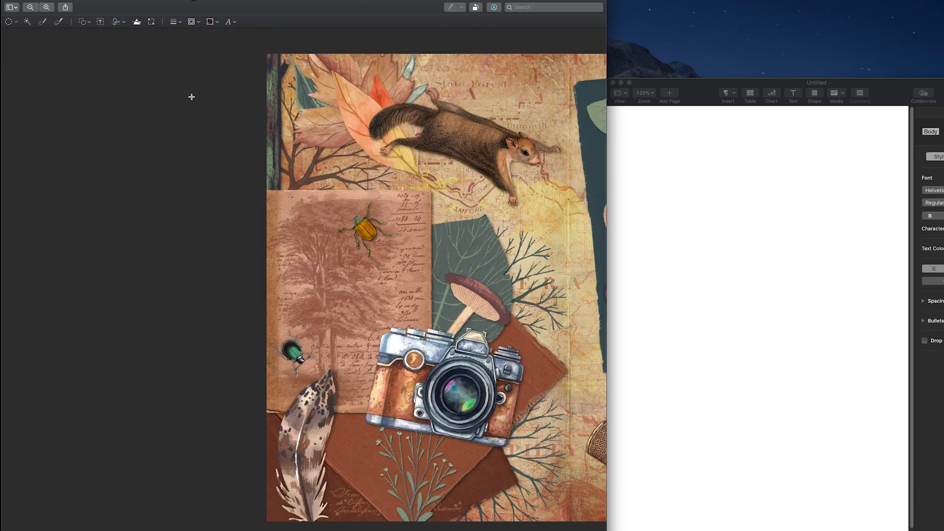
key(super+z)
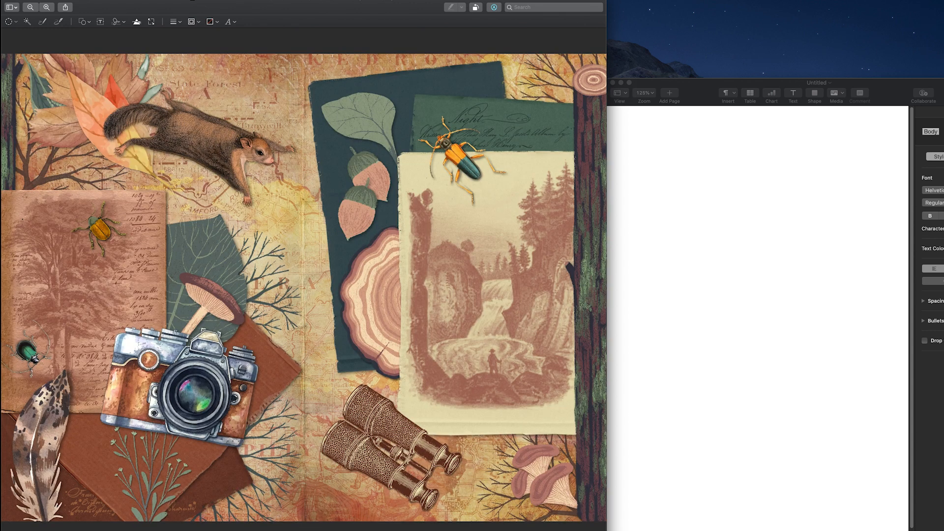
- Crop the page to a freehand lasso selection traced around the camera, converting the document to PNG
click(15, 22)
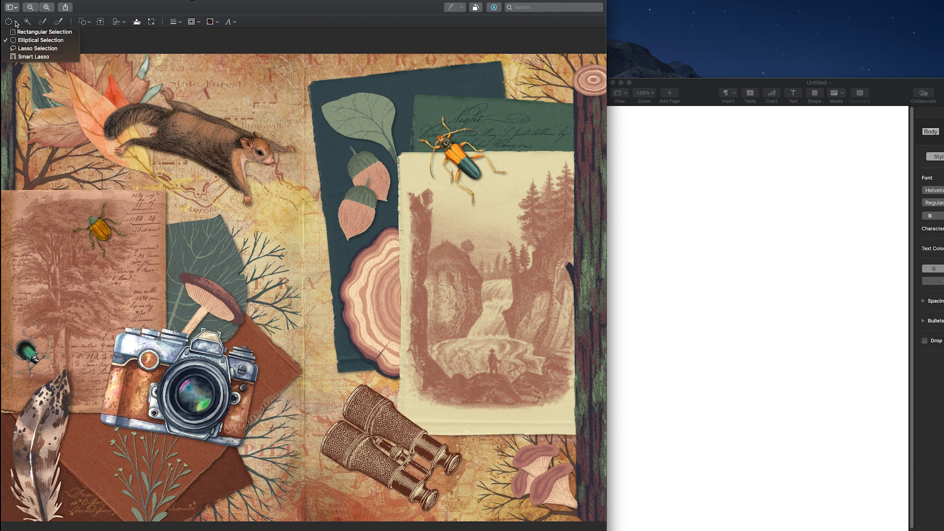
click(24, 48)
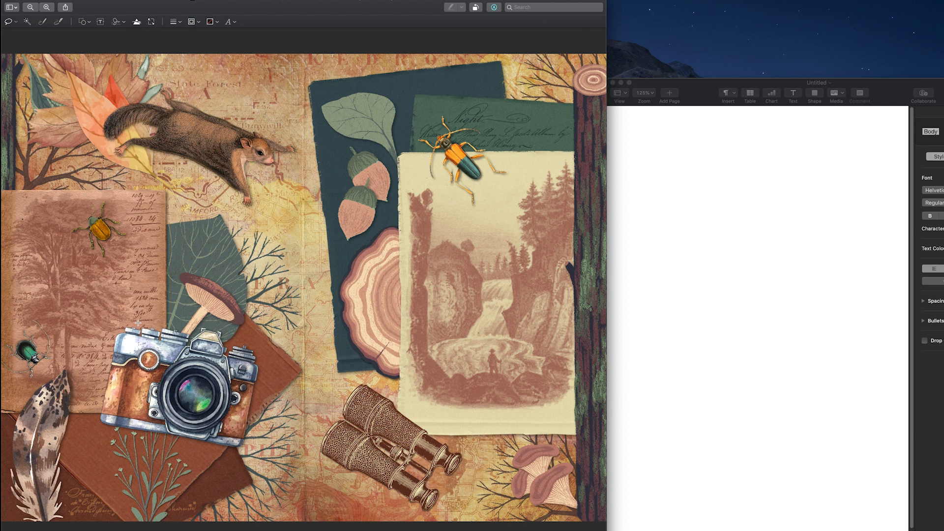
drag(123, 323, 120, 325)
mouse_move(264, 358)
mouse_down()
mouse_move(248, 339)
mouse_move(203, 320)
mouse_move(118, 326)
mouse_up()
click(258, 23)
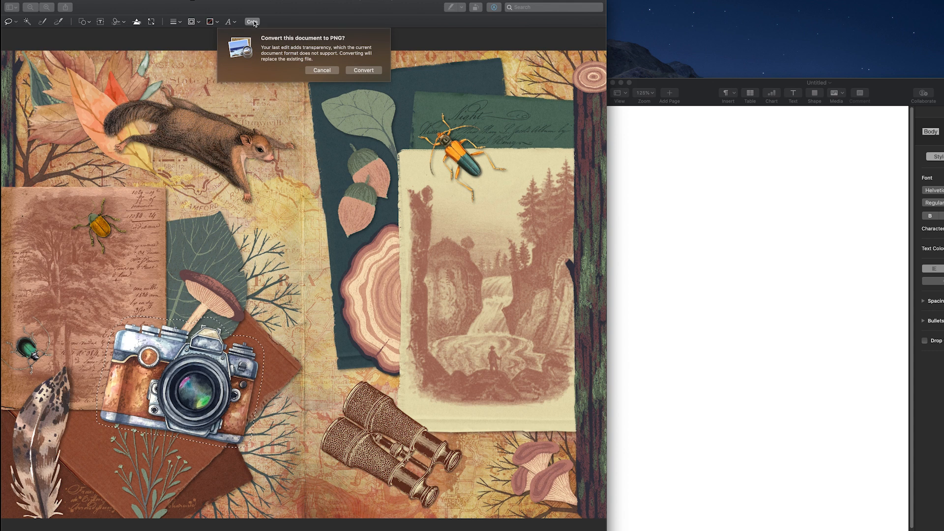
click(360, 72)
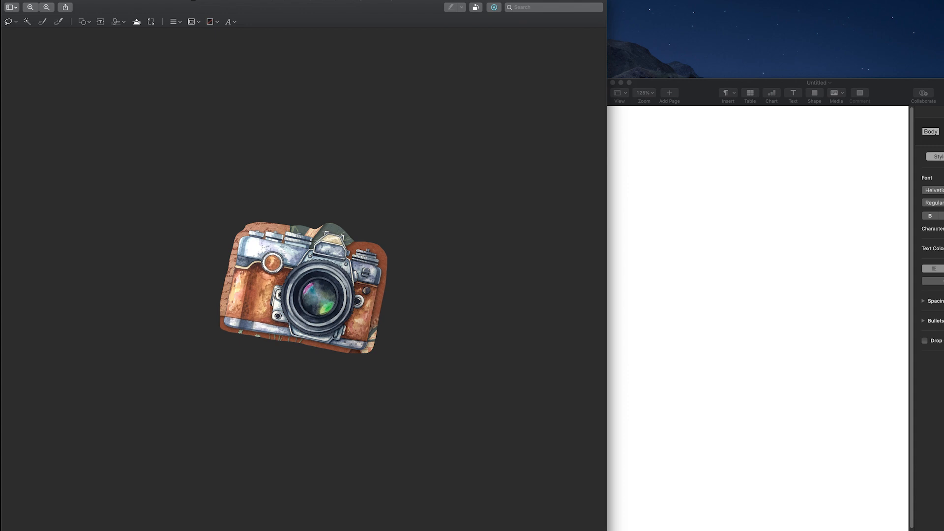
- Export the camera cutout under the name camera and undo the crop to restore the full page
click(55, 0)
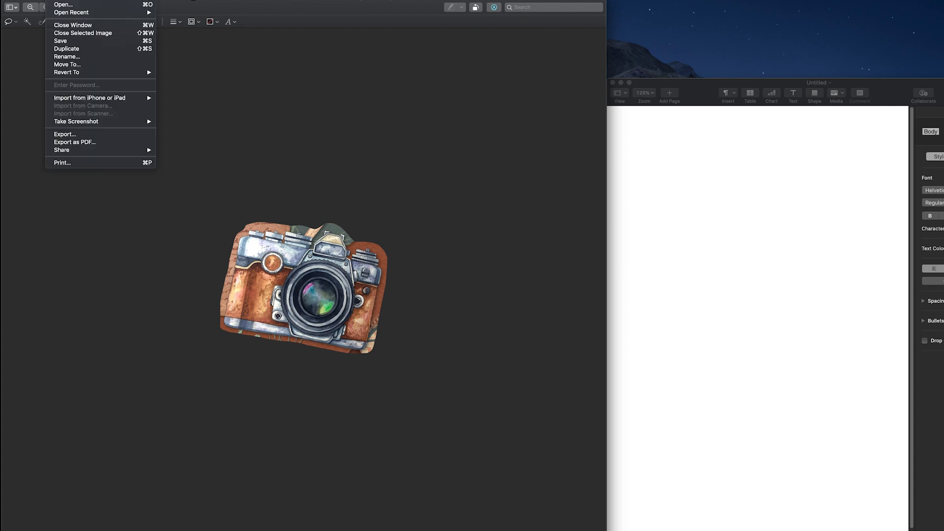
click(71, 135)
text(camera)
click(367, 125)
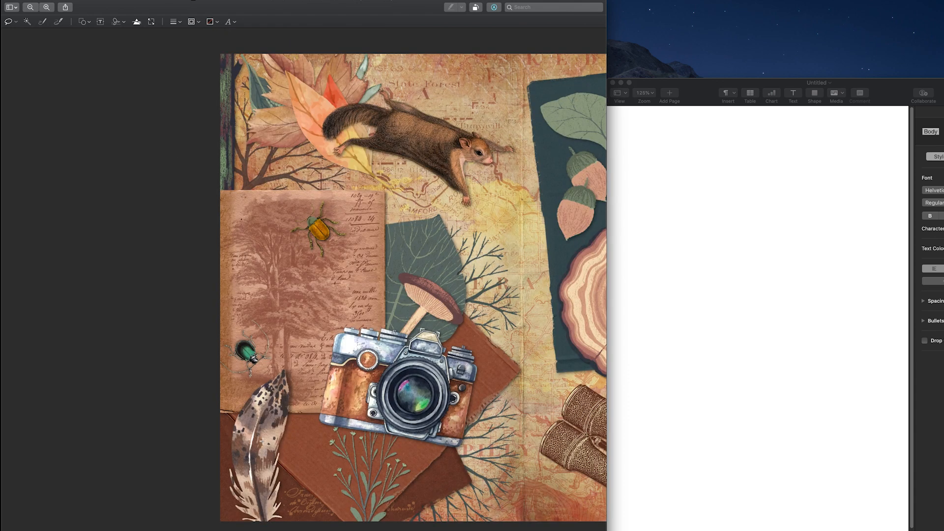
scroll(314, 443, right, 5)
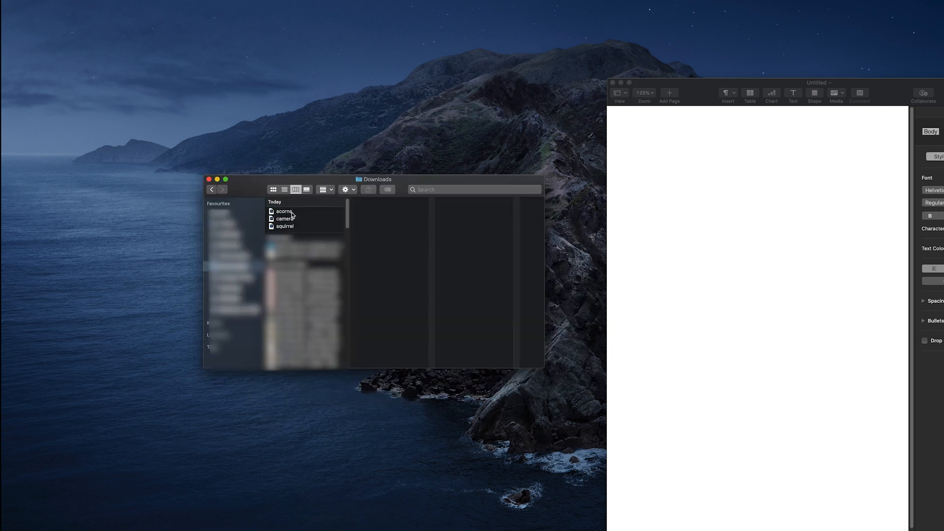
- Insert the acorns, camera and squirrel images from Downloads into the blank Pages document together, and hide the other apps' windows
click(293, 213)
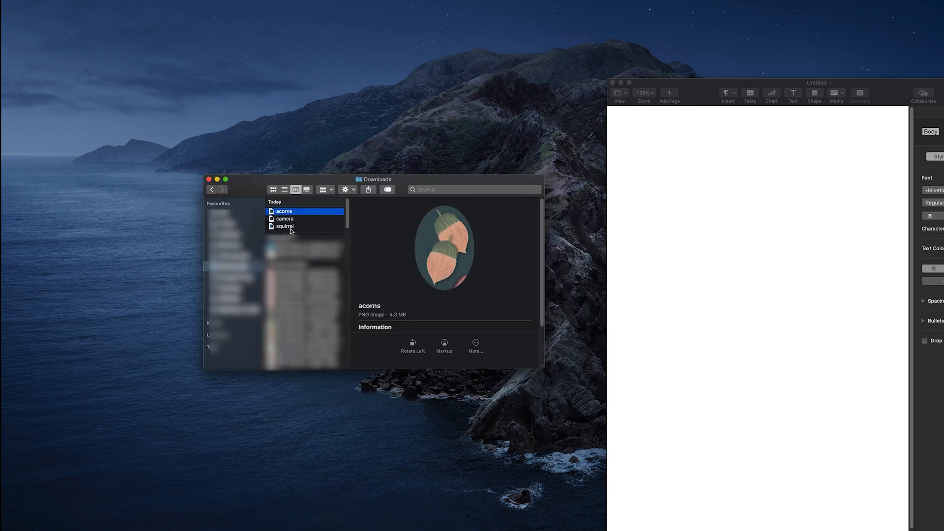
shift+click(290, 227)
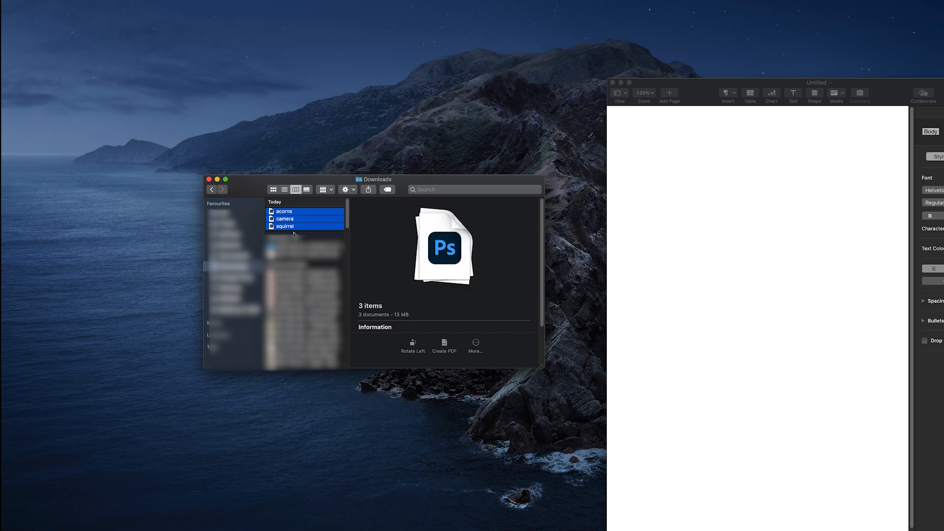
drag(286, 222, 660, 264)
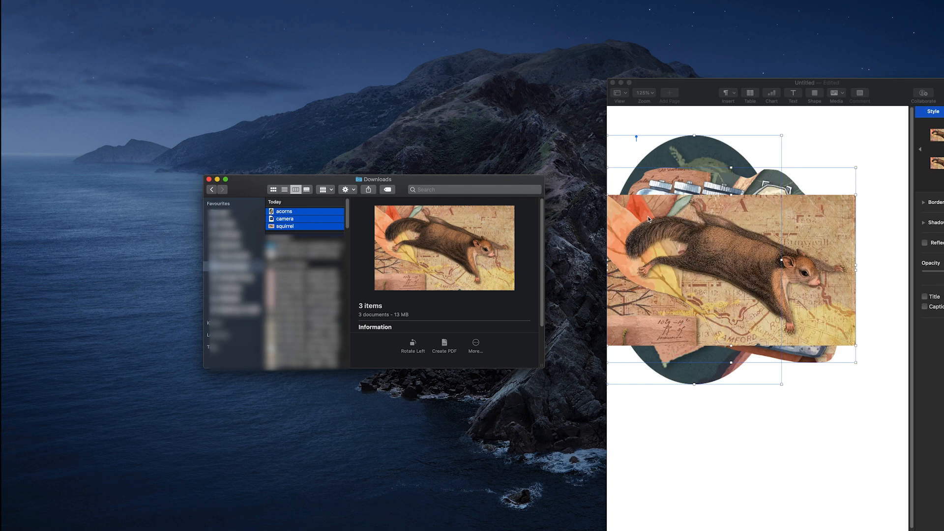
drag(709, 95, 563, 88)
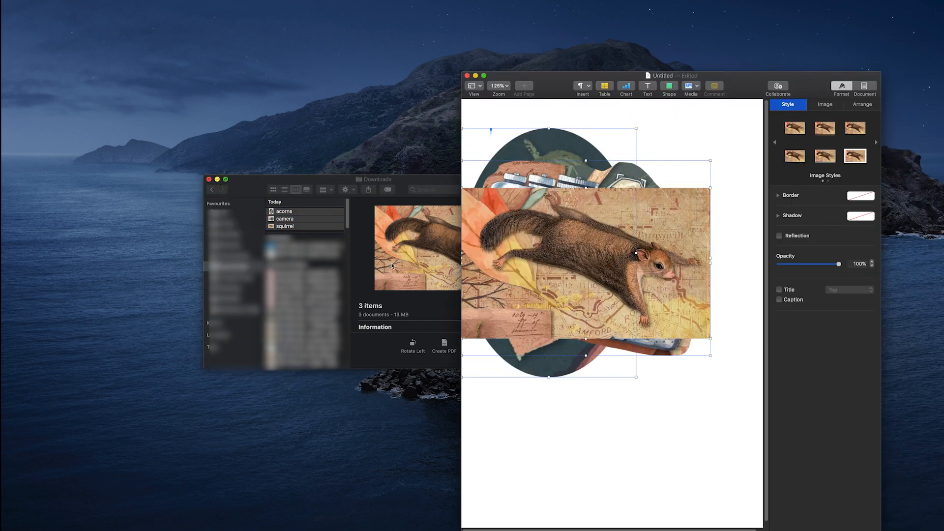
key(super+alt+h)
- Shrink the oval acorns image, and scale down the squirrel image and place it near the bottom of the page
drag(637, 376, 580, 183)
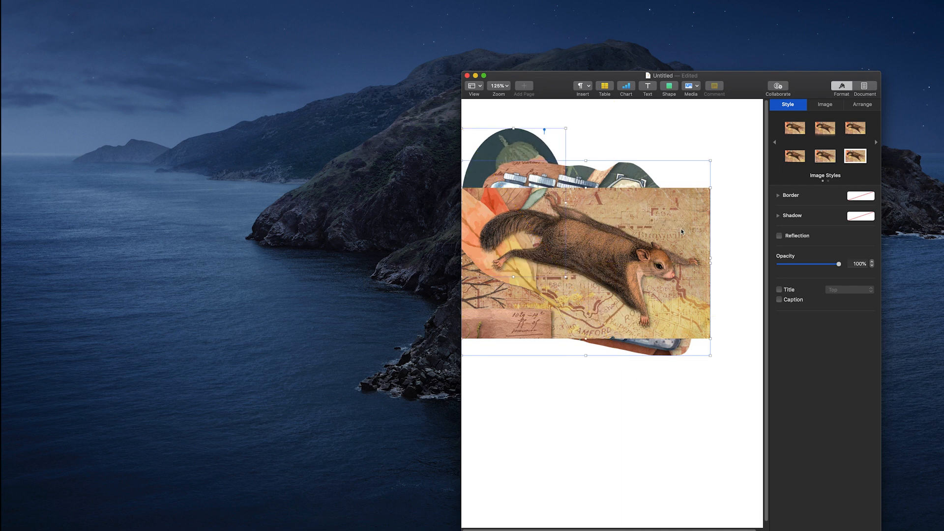
click(710, 166)
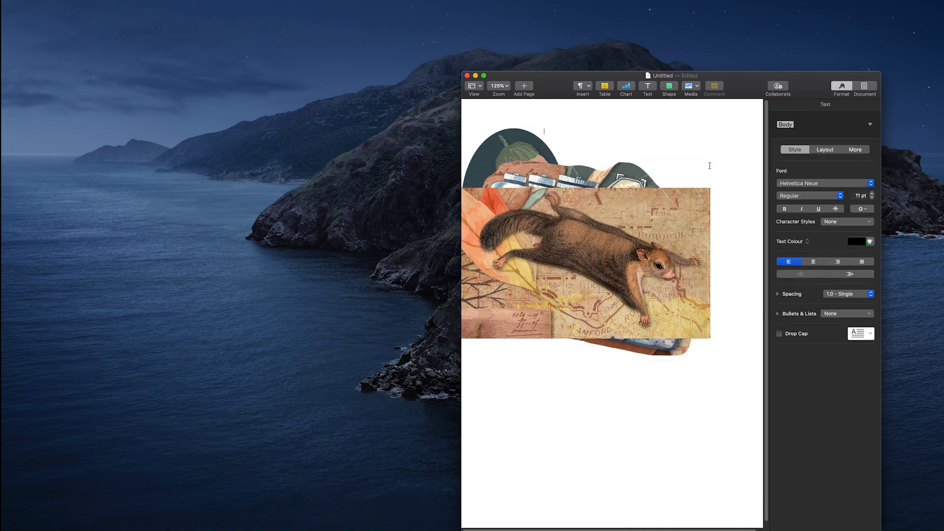
click(704, 208)
drag(711, 197, 627, 430)
drag(599, 461, 598, 455)
- Shrink the camera cutout and place it directly above the squirrel image
click(670, 329)
drag(703, 355, 605, 278)
drag(555, 206, 593, 347)
- Scale the acorns image down further, place it just right of the squirrel image, and deselect it
click(545, 193)
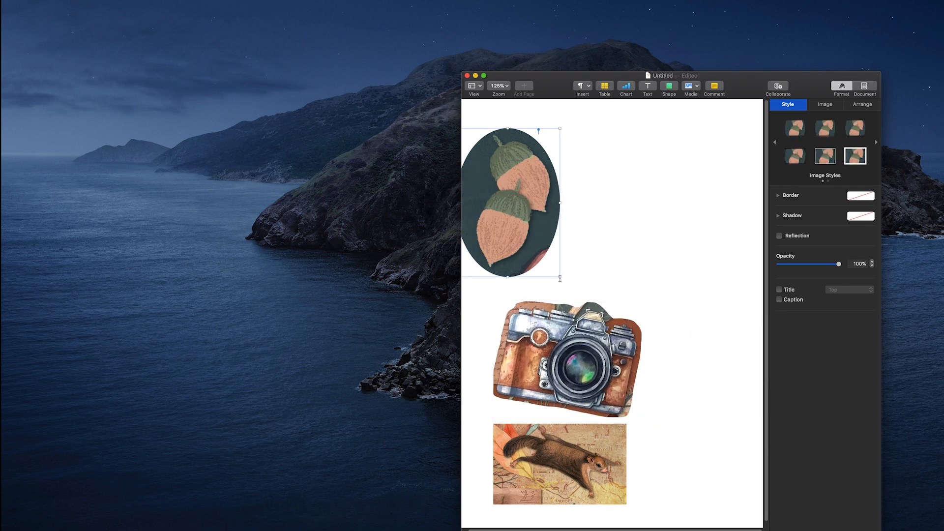
click(552, 268)
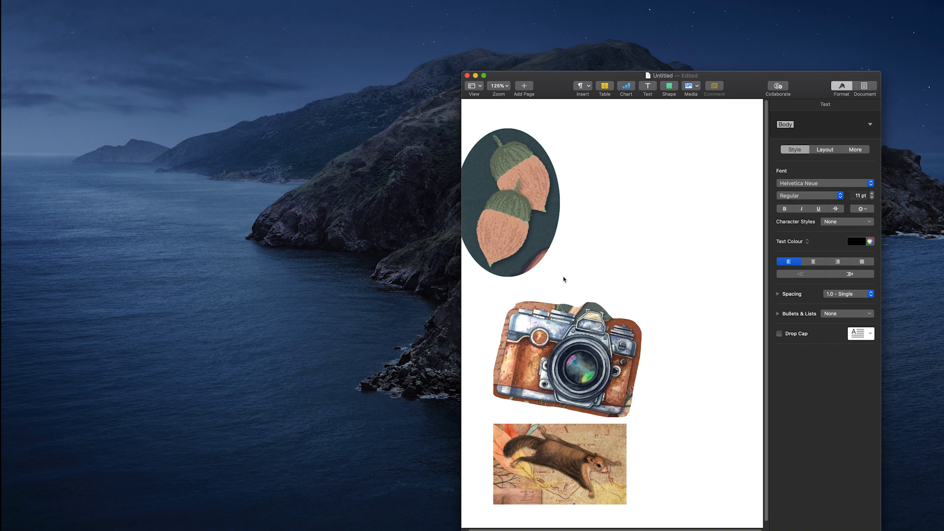
click(562, 275)
drag(560, 276, 512, 216)
drag(494, 150, 678, 438)
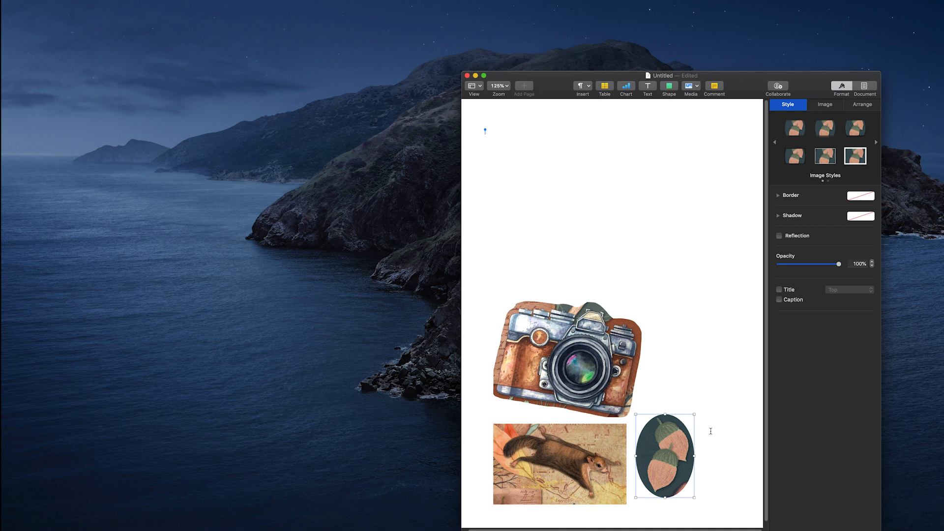
click(693, 382)
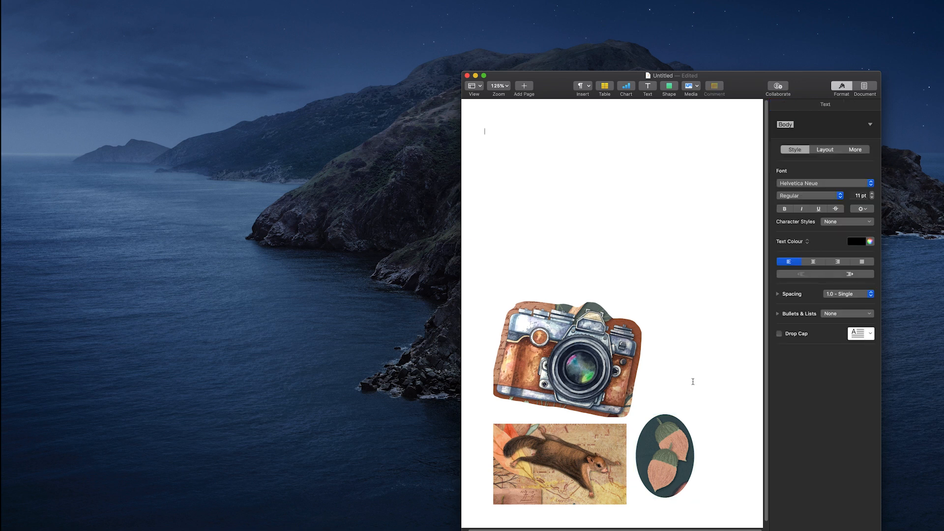